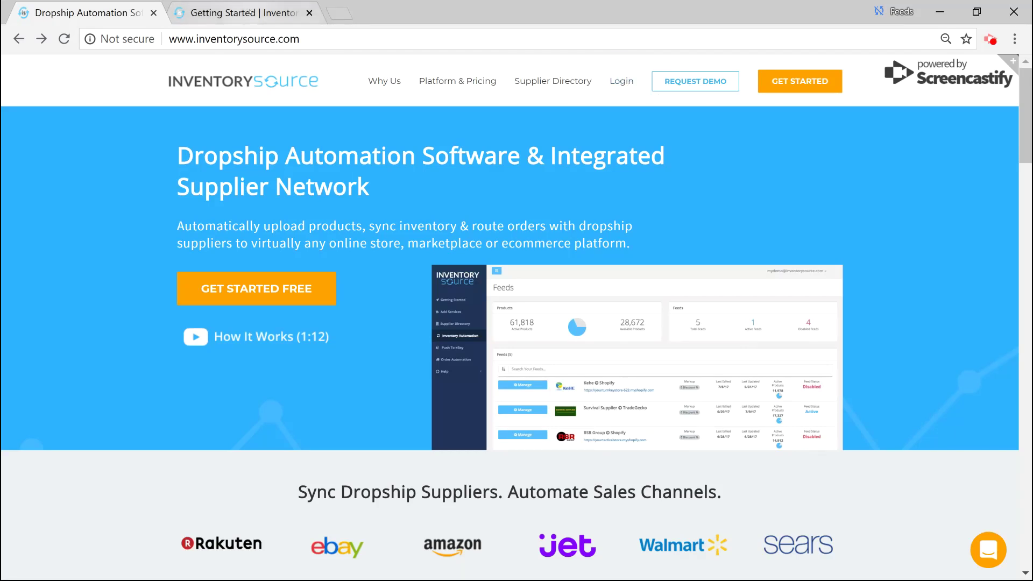
- View the Pending Integrations list, check the Inventory Feeds overview, and return to Pending Integrations
{"action": "left_click", "coordinate": [252, 16]}
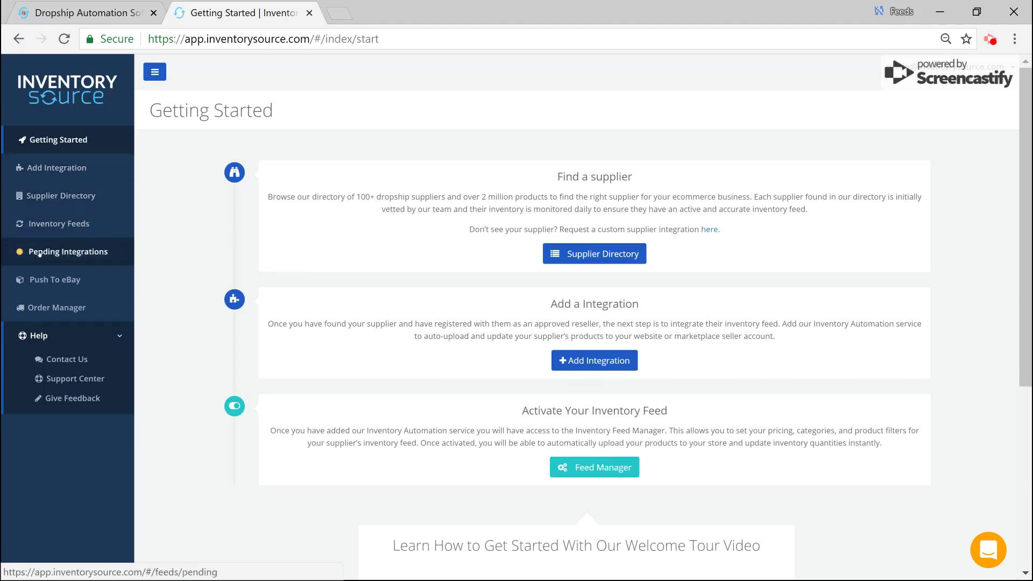
{"action": "left_click", "coordinate": [116, 258]}
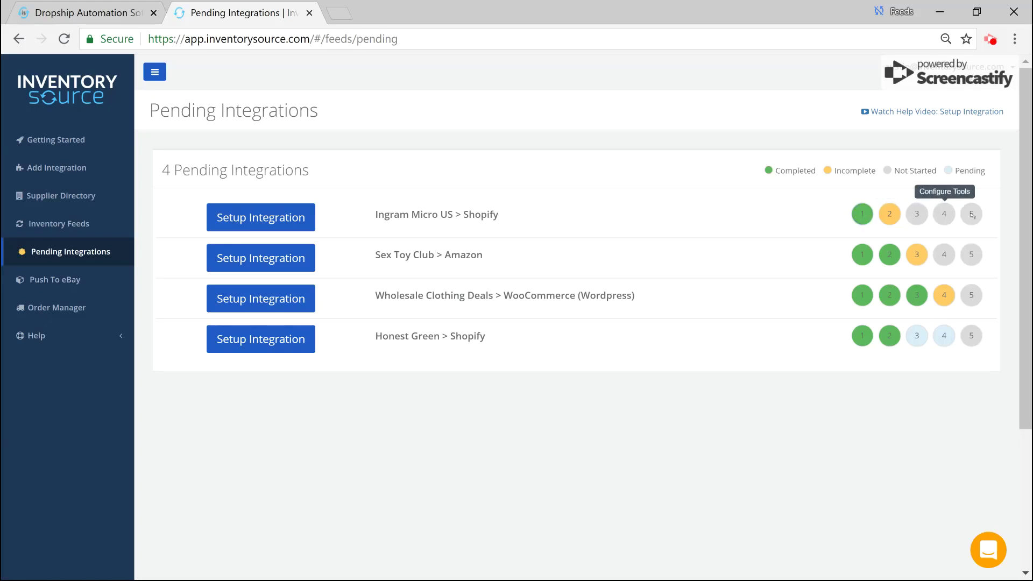
{"action": "left_click", "coordinate": [66, 225]}
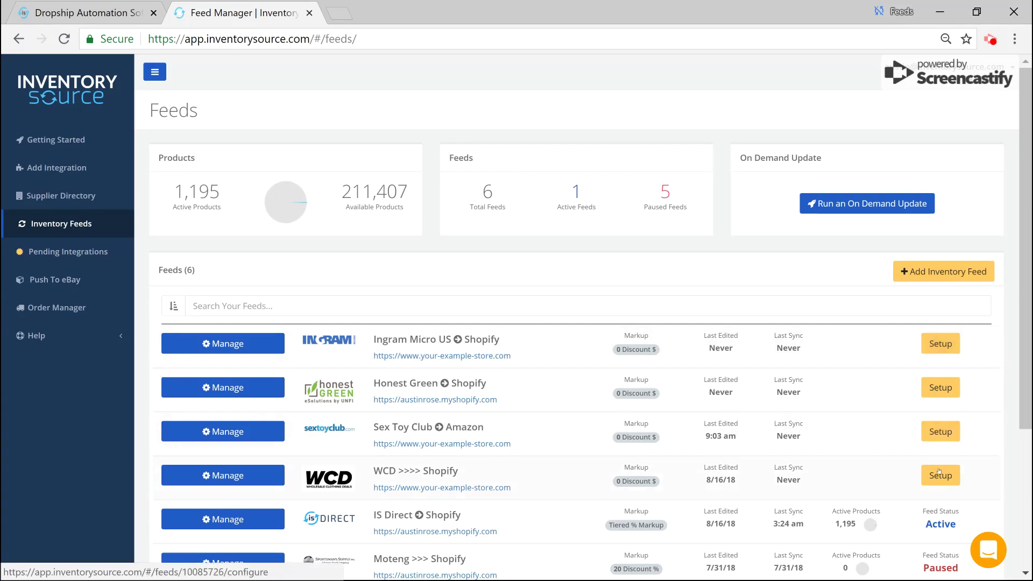
{"action": "left_click", "coordinate": [65, 250]}
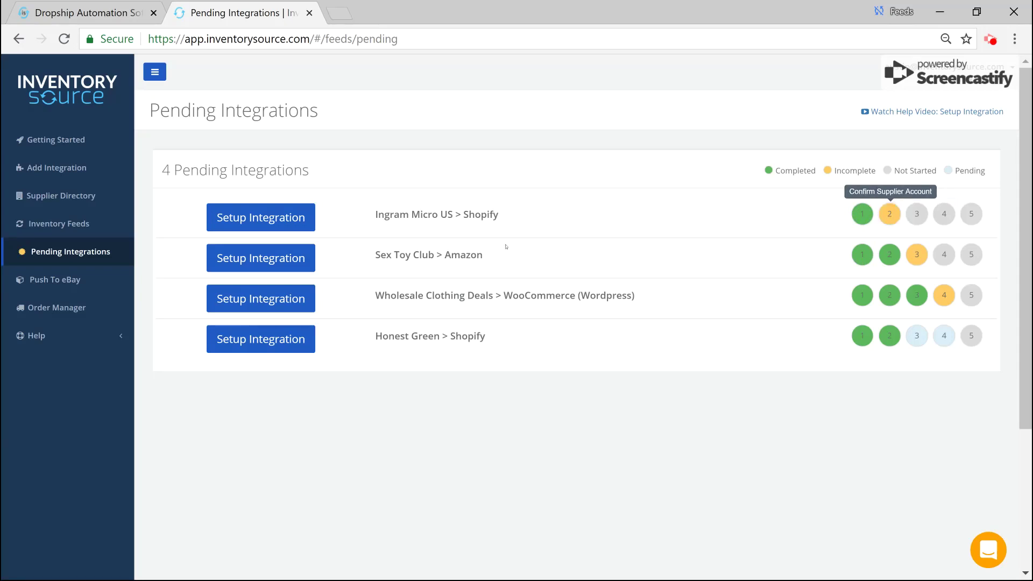
- Open the setup of the Ingram Micro US > Shopify integration and review its Confirm Supplier Account requirements
{"action": "left_click", "coordinate": [297, 221]}
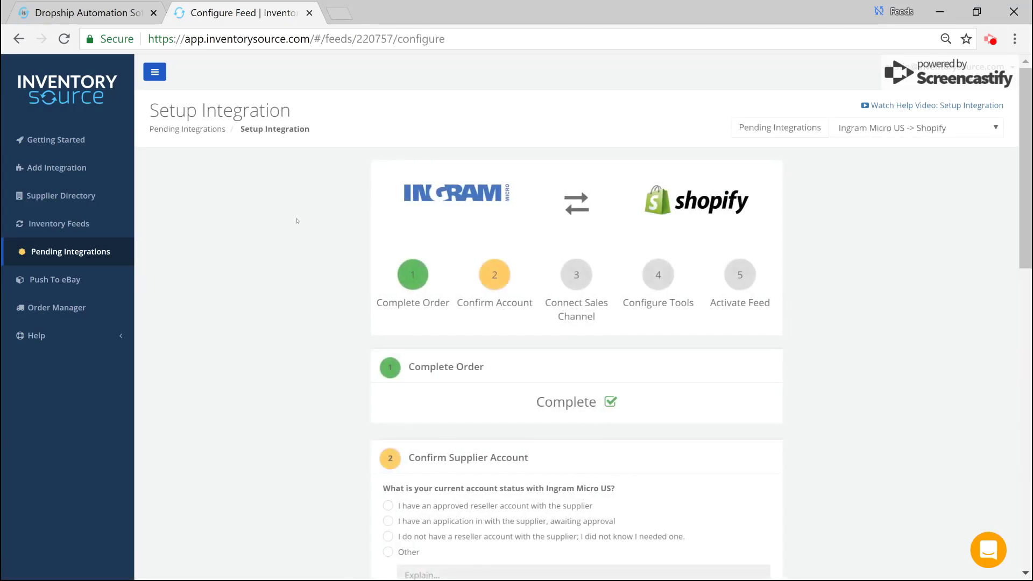
{"action": "scroll", "coordinate": [320, 249], "scroll_direction": "down", "scroll_amount": 7}
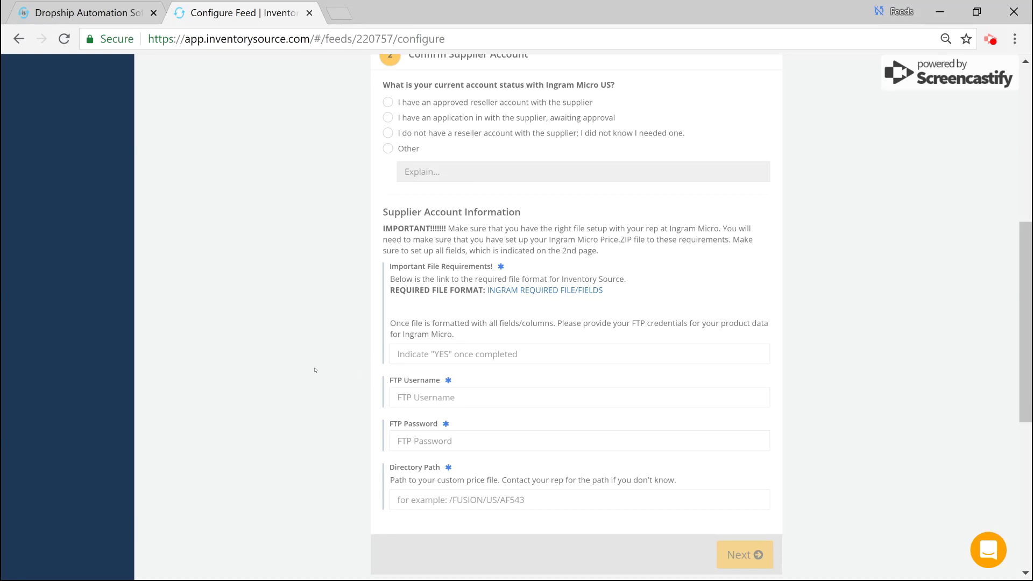
{"action": "scroll", "coordinate": [375, 346], "scroll_direction": "up", "scroll_amount": 7}
{"action": "scroll", "coordinate": [546, 208], "scroll_direction": "down", "scroll_amount": 7}
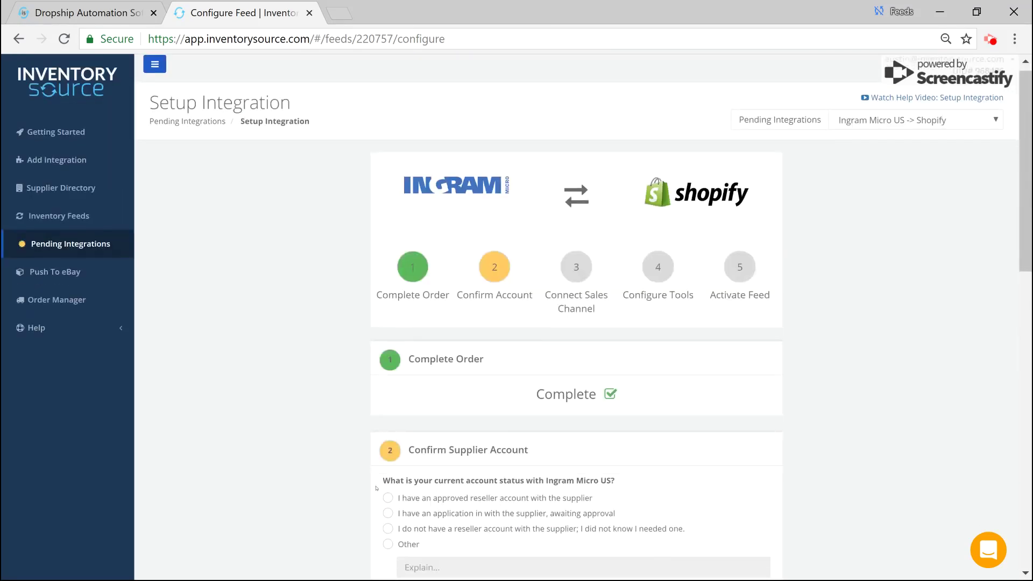
{"action": "scroll", "coordinate": [434, 305], "scroll_direction": "up", "scroll_amount": 7}
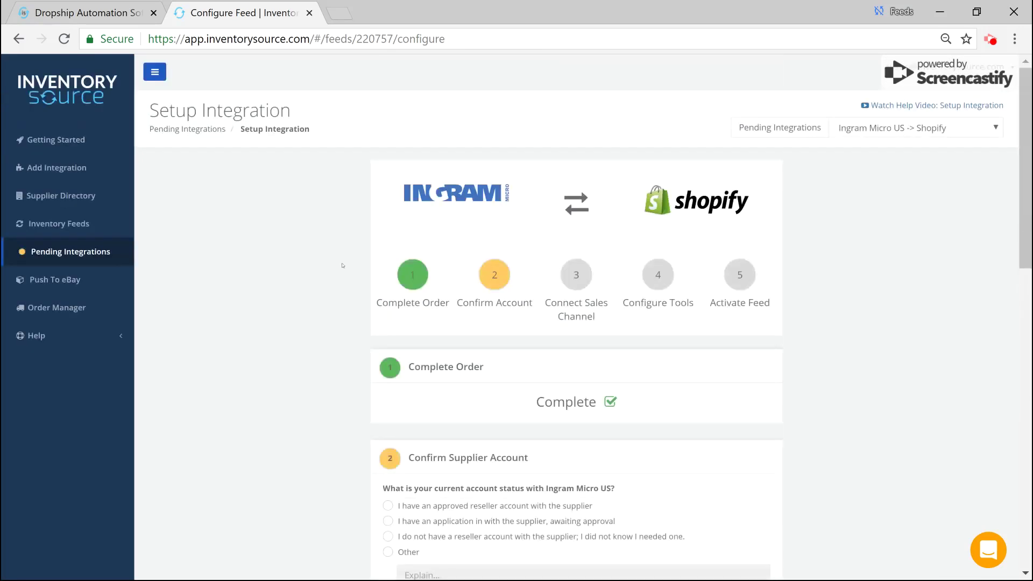
- Switch to the Honest Green -> Shopify integration, review its expanded Confirm Supplier Account details, and return to the pending list
{"action": "left_click", "coordinate": [950, 126]}
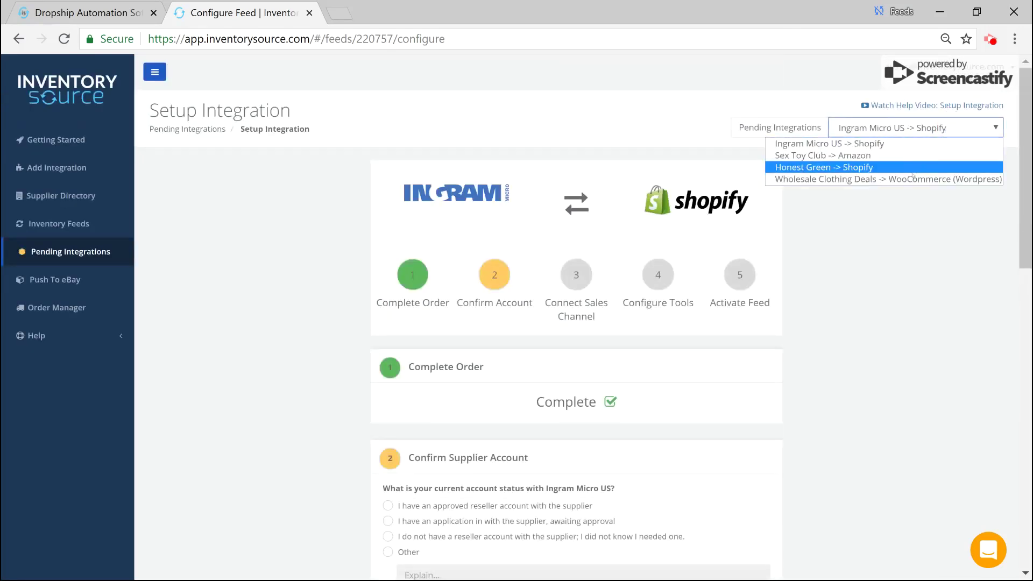
{"action": "left_click", "coordinate": [885, 167]}
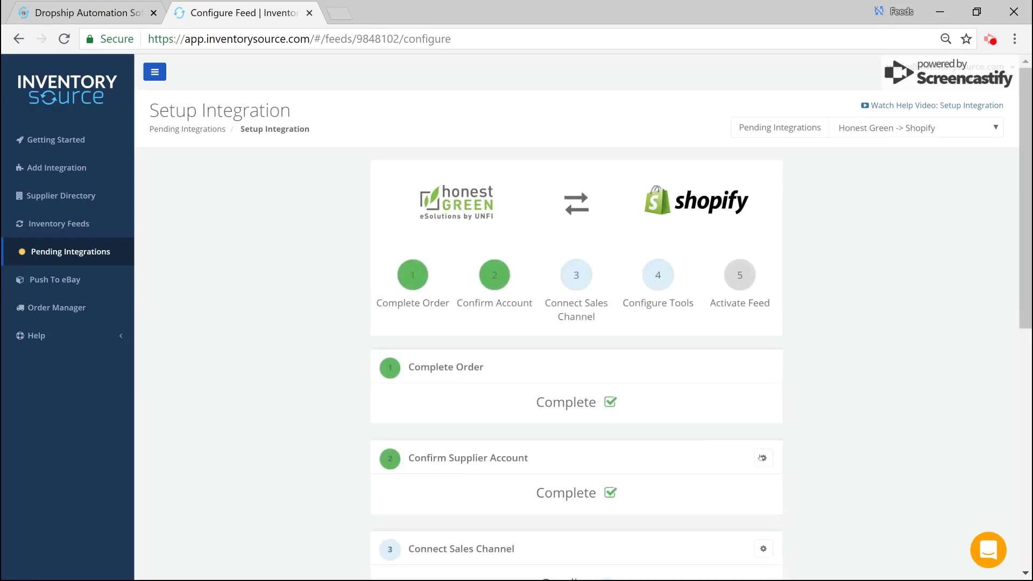
{"action": "left_click", "coordinate": [763, 458]}
{"action": "scroll", "coordinate": [663, 430], "scroll_direction": "down", "scroll_amount": 3}
{"action": "scroll", "coordinate": [664, 431], "scroll_direction": "down", "scroll_amount": 5}
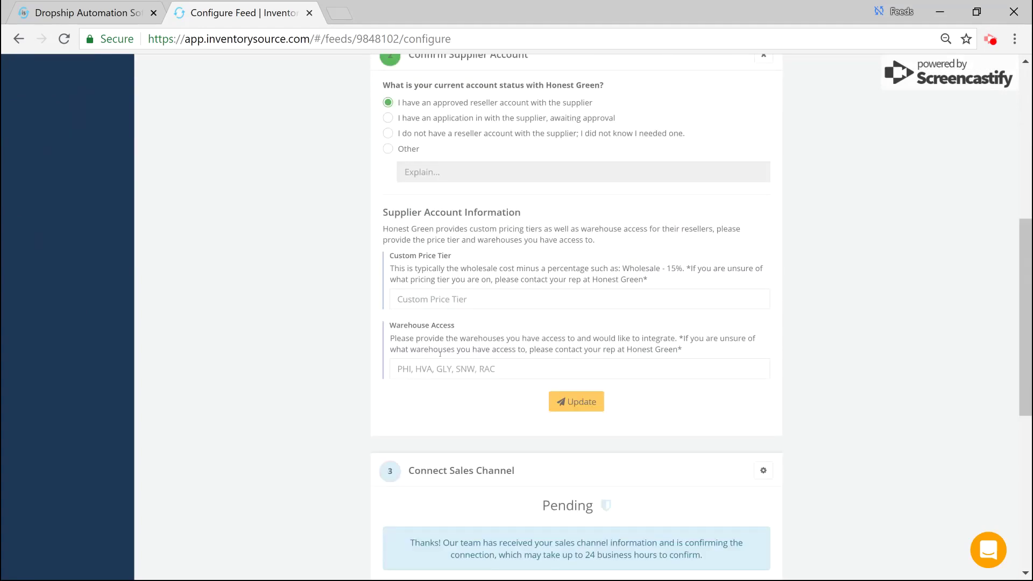
{"action": "scroll", "coordinate": [479, 370], "scroll_direction": "up", "scroll_amount": 3}
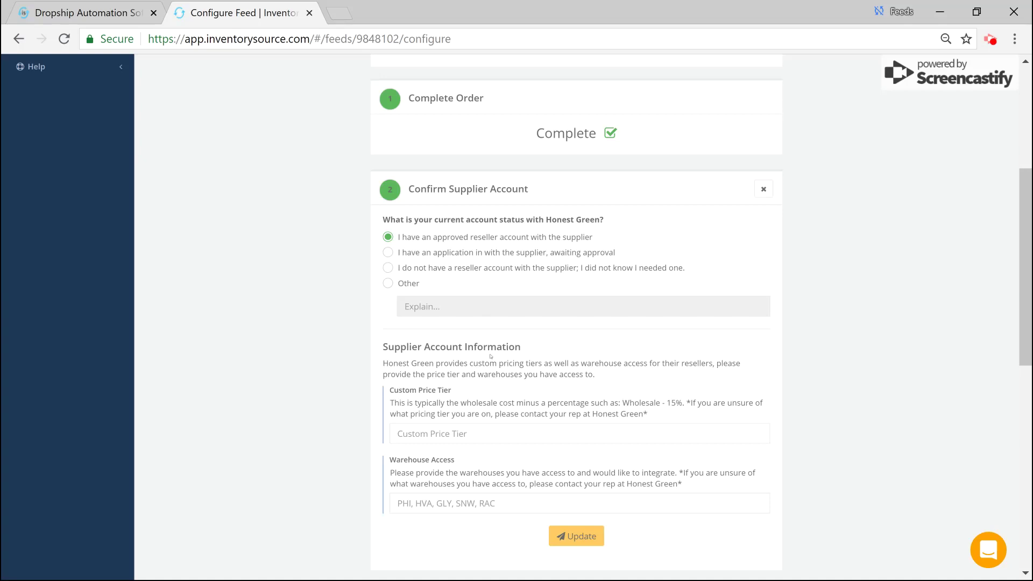
{"action": "scroll", "coordinate": [414, 199], "scroll_direction": "up", "scroll_amount": 5}
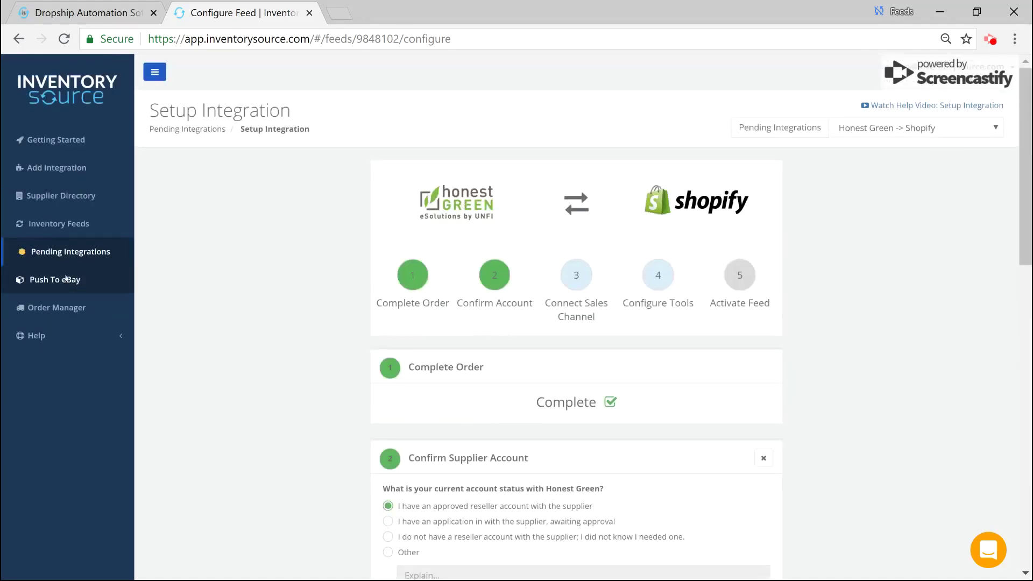
{"action": "left_click", "coordinate": [80, 255]}
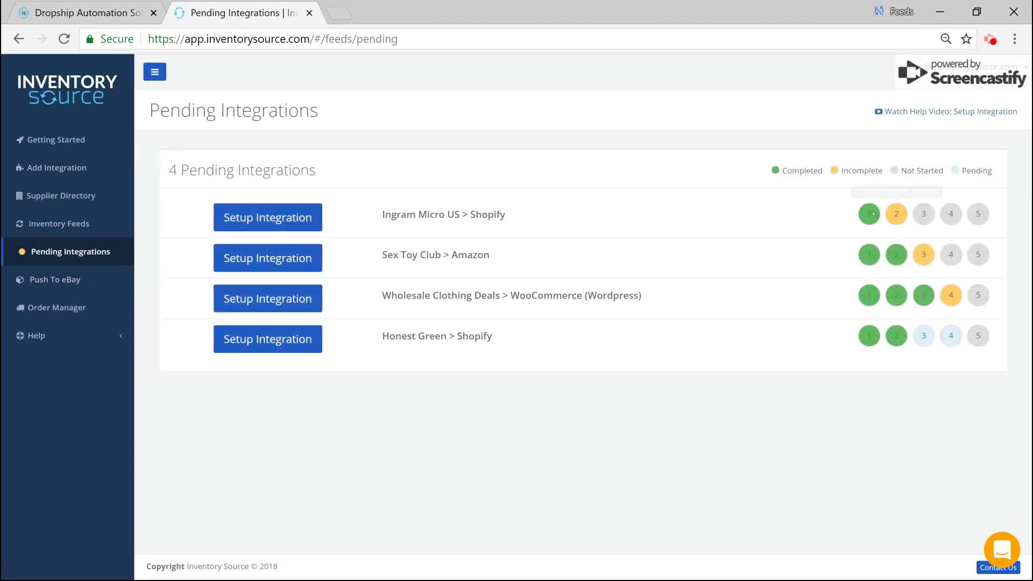
- Open the Sex Toy Club > Amazon setup and select US as the Amazon site to review the required connection fields
{"action": "left_click", "coordinate": [898, 213]}
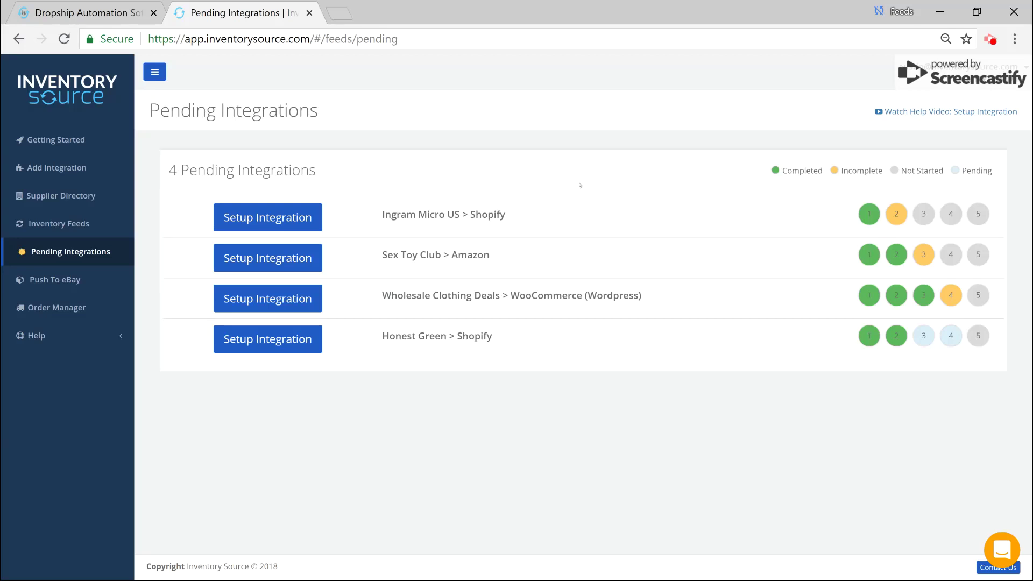
{"action": "left_click", "coordinate": [319, 257]}
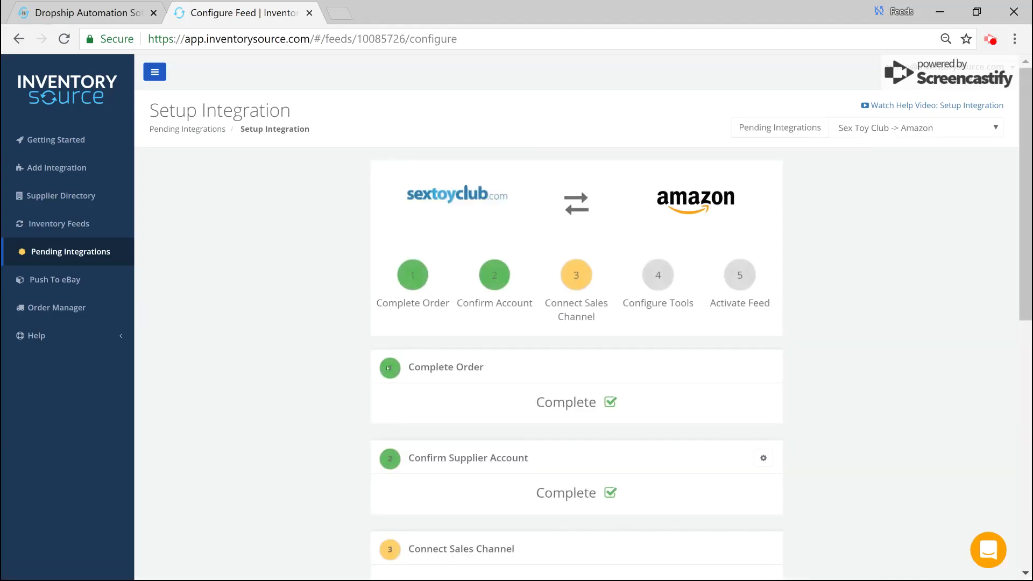
{"action": "scroll", "coordinate": [360, 316], "scroll_direction": "down", "scroll_amount": 5}
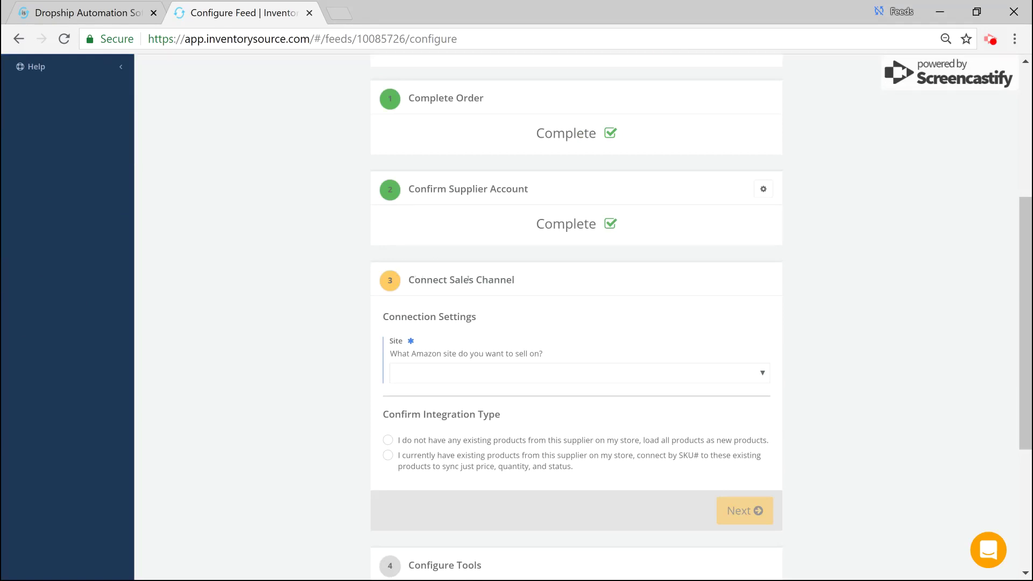
{"action": "left_click", "coordinate": [530, 371]}
{"action": "left_click", "coordinate": [476, 400]}
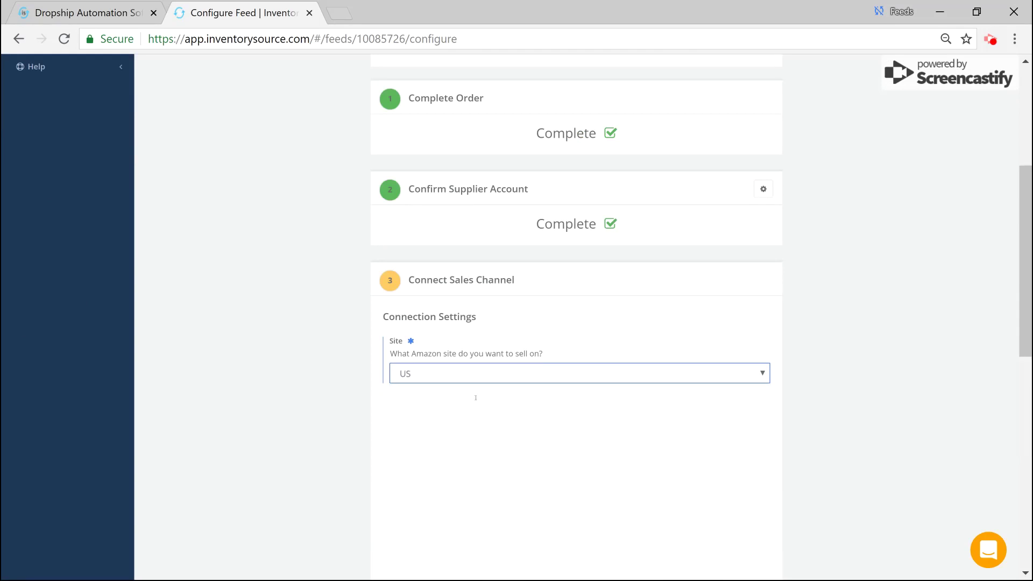
{"action": "scroll", "coordinate": [277, 350], "scroll_direction": "down", "scroll_amount": 5}
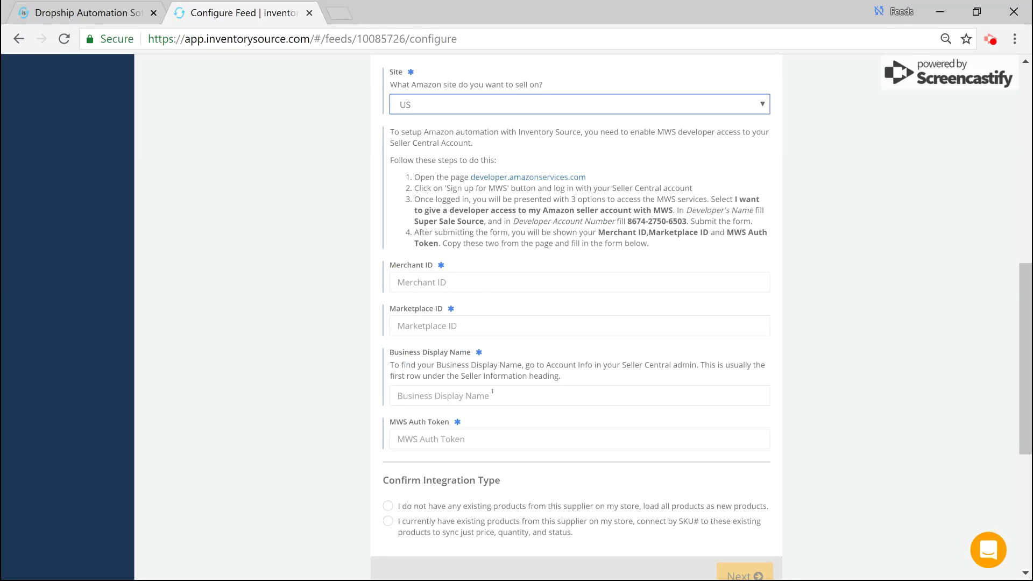
{"action": "scroll", "coordinate": [492, 392], "scroll_direction": "up", "scroll_amount": 5}
{"action": "scroll", "coordinate": [521, 343], "scroll_direction": "up", "scroll_amount": 5}
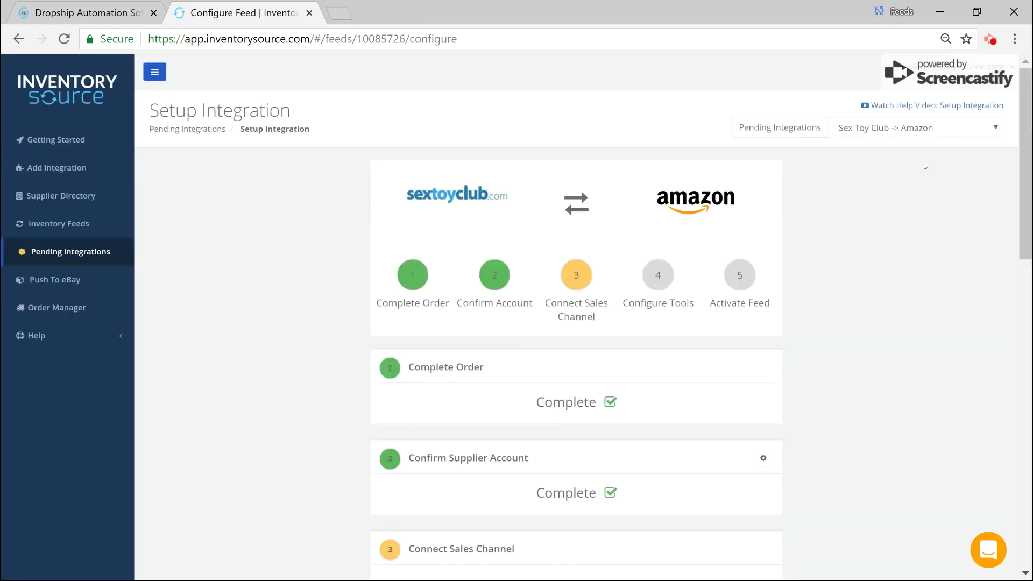
- Switch to Wholesale Clothing Deals -> WooCommerce (Wordpress), review its Connect Sales Channel settings, close them, and return to the pending list
{"action": "left_click", "coordinate": [927, 128]}
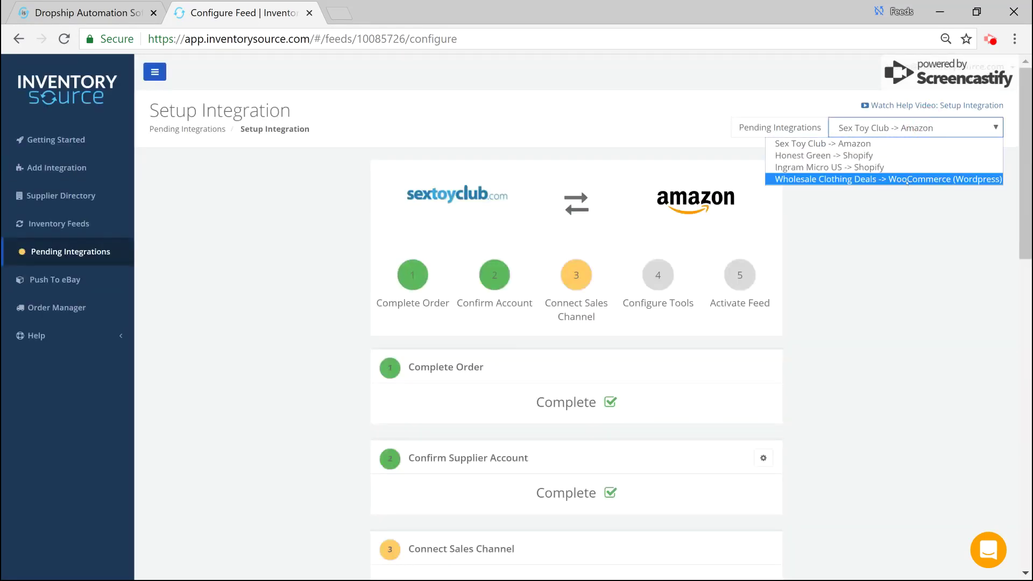
{"action": "left_click", "coordinate": [908, 179]}
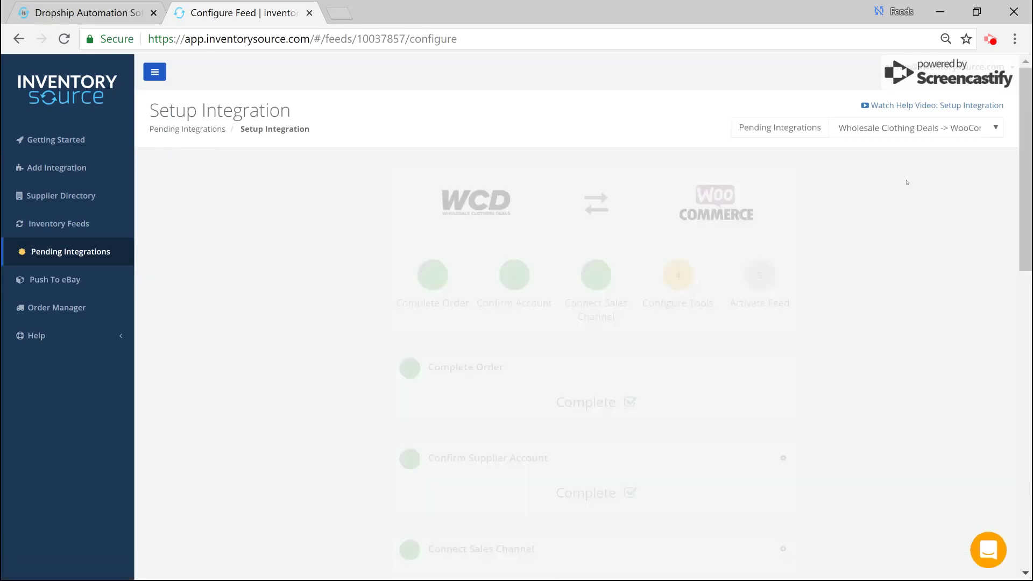
{"action": "scroll", "coordinate": [798, 328], "scroll_direction": "down", "scroll_amount": 5}
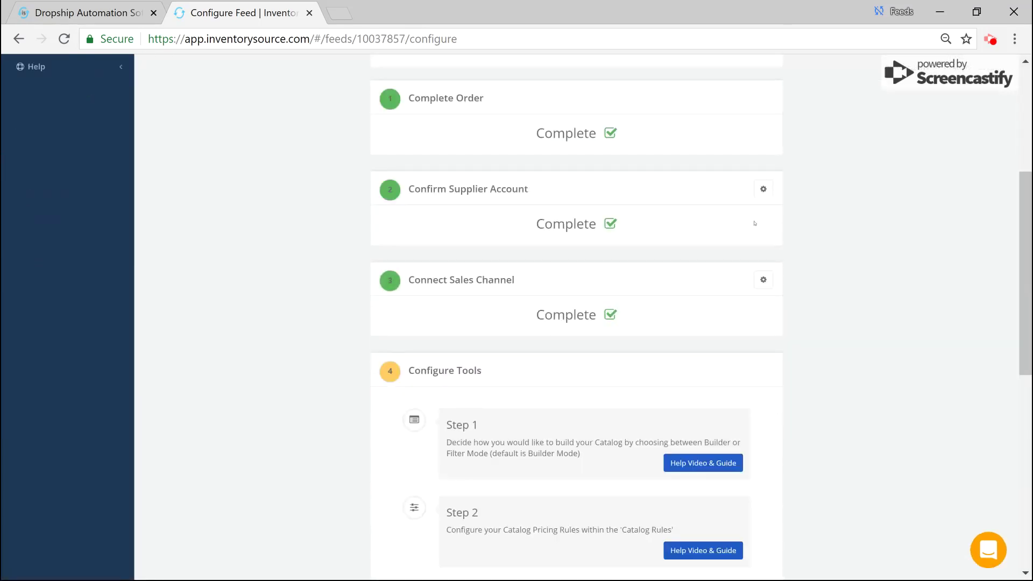
{"action": "left_click", "coordinate": [763, 280]}
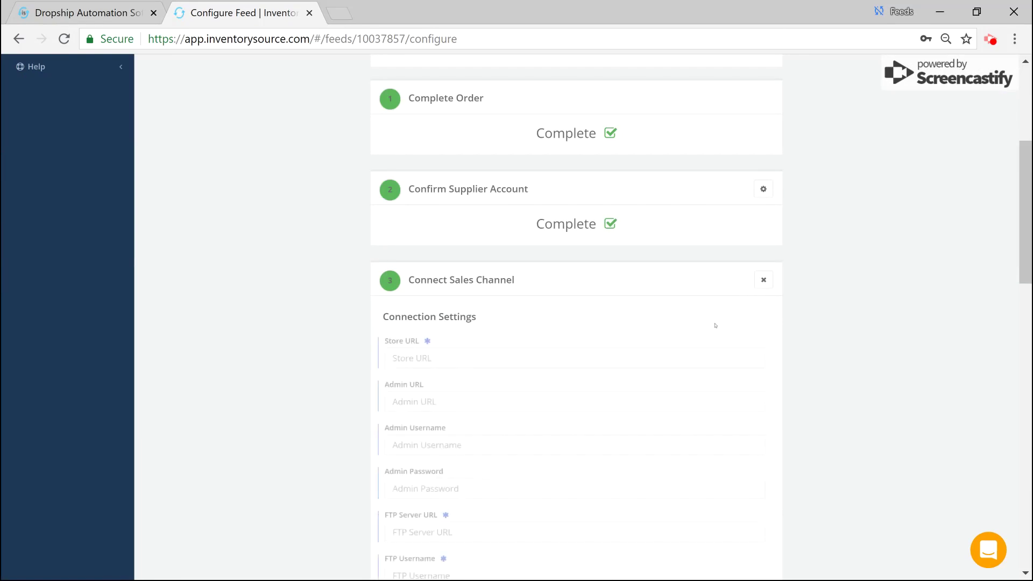
{"action": "scroll", "coordinate": [512, 341], "scroll_direction": "down", "scroll_amount": 3}
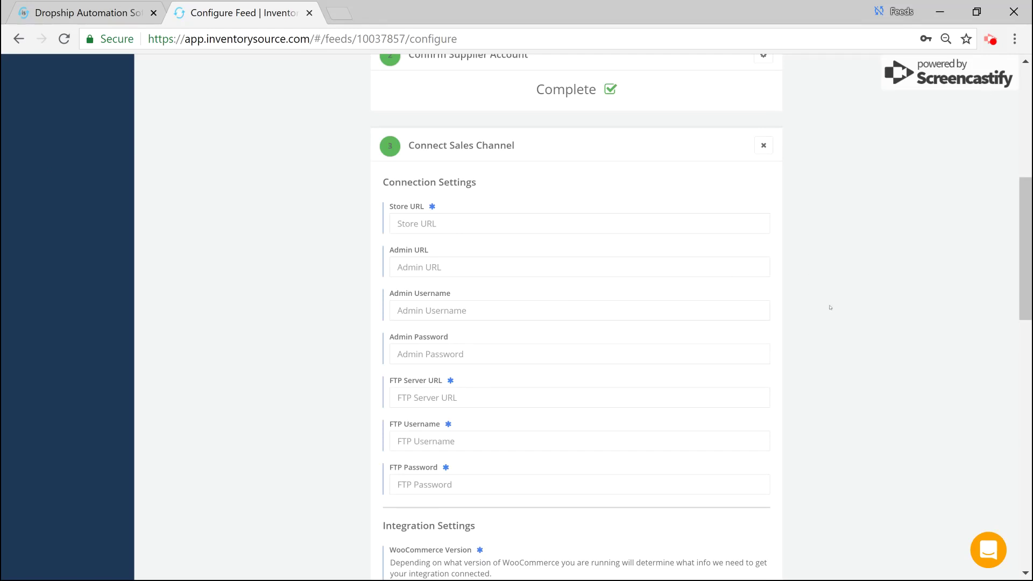
{"action": "scroll", "coordinate": [831, 307], "scroll_direction": "up", "scroll_amount": 5}
{"action": "left_click", "coordinate": [763, 416]}
{"action": "scroll", "coordinate": [807, 372], "scroll_direction": "up", "scroll_amount": 2}
{"action": "scroll", "coordinate": [801, 365], "scroll_direction": "up", "scroll_amount": 1}
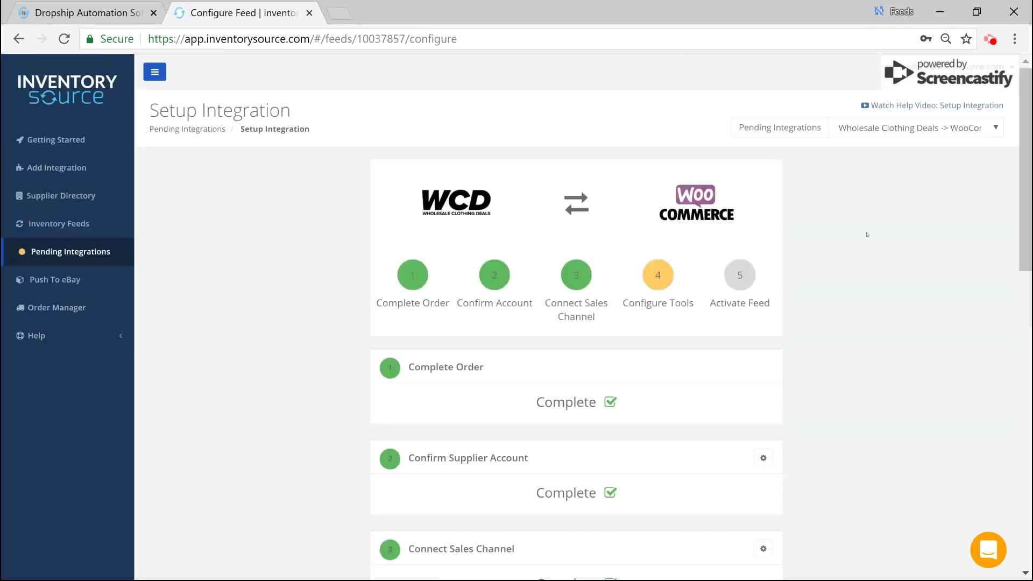
{"action": "left_click", "coordinate": [45, 255]}
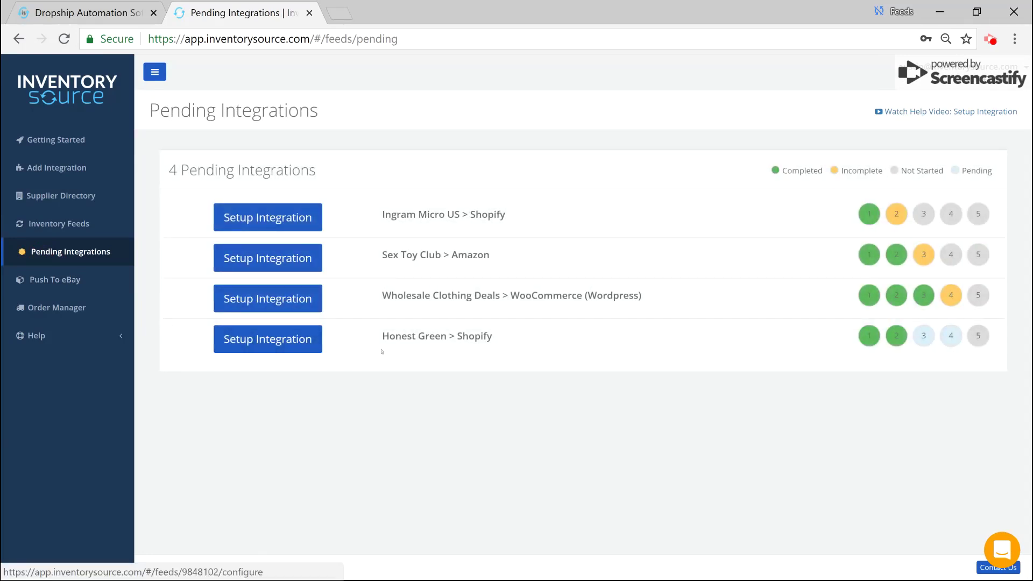
- Open the Honest Green > Shopify setup, examine the status of its sales channel, tools and activation stages, and return to the pending list
{"action": "left_click", "coordinate": [924, 338]}
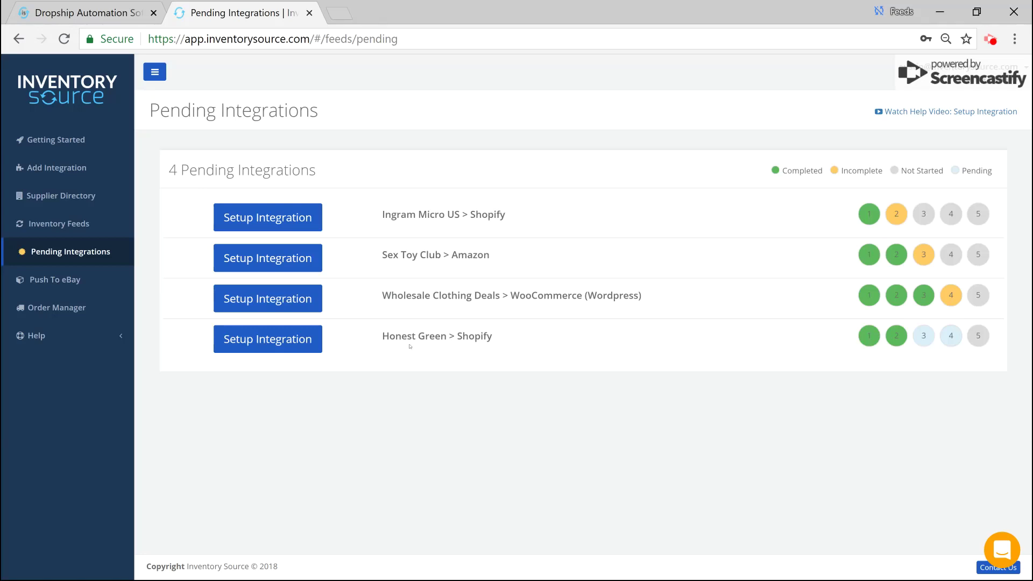
{"action": "left_click", "coordinate": [307, 340]}
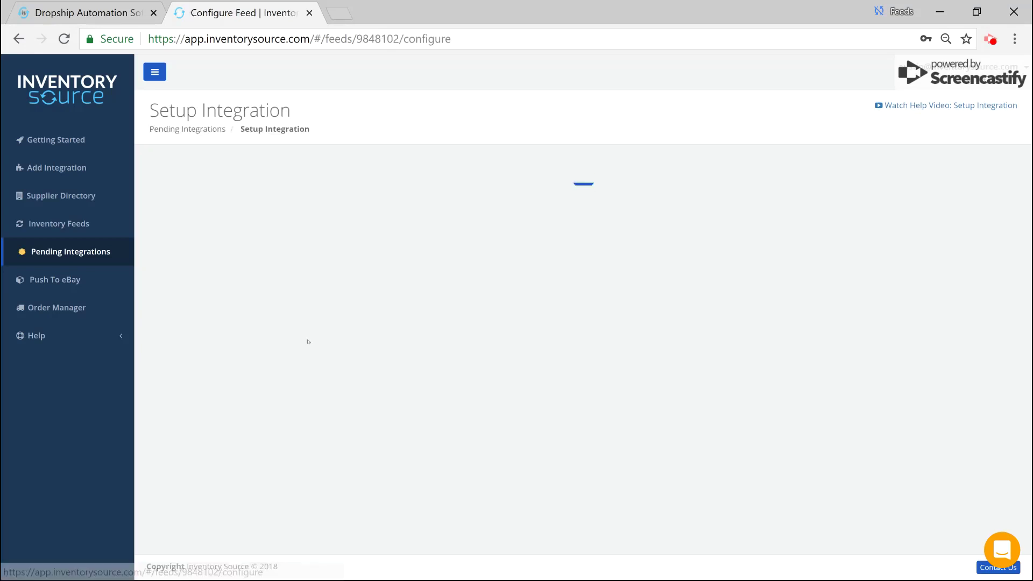
{"action": "scroll", "coordinate": [505, 404], "scroll_direction": "down", "scroll_amount": 7}
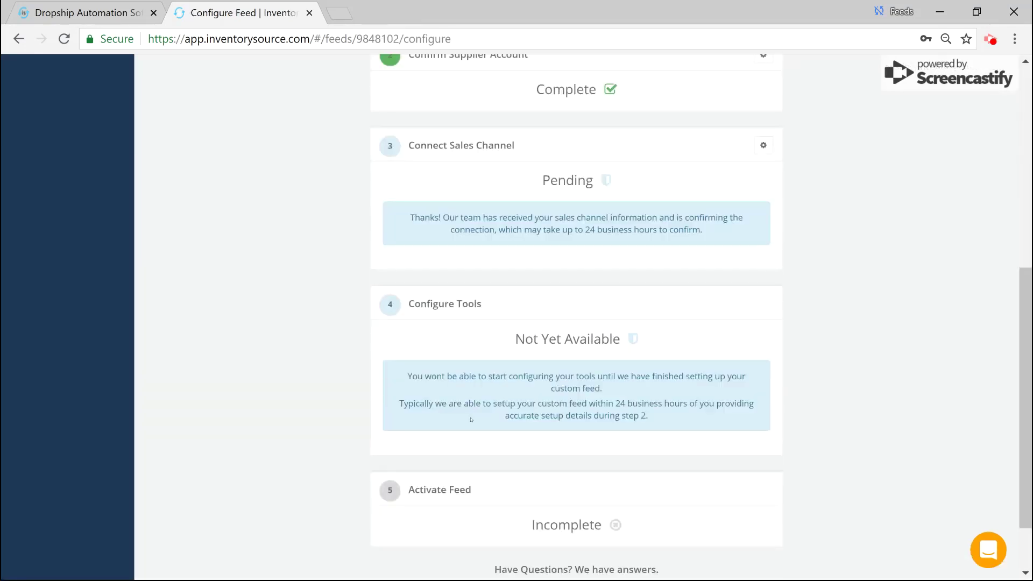
{"action": "scroll", "coordinate": [495, 403], "scroll_direction": "down", "scroll_amount": 2}
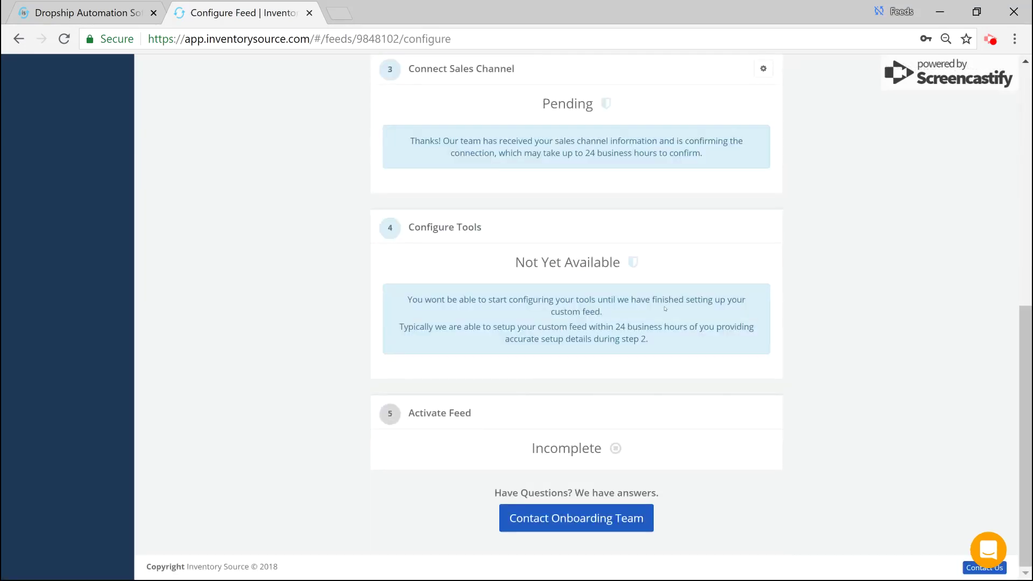
{"action": "scroll", "coordinate": [612, 329], "scroll_direction": "up", "scroll_amount": 3}
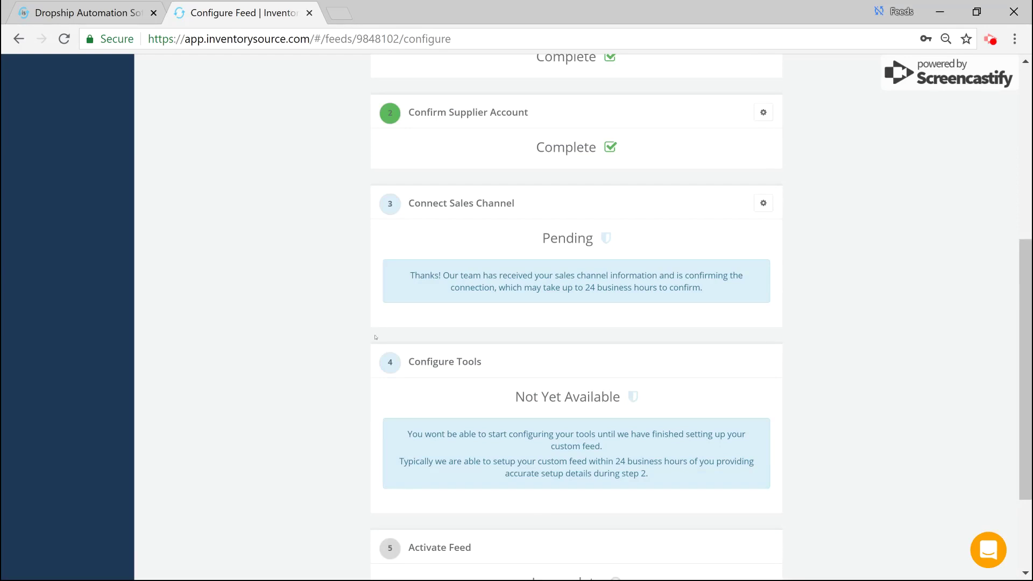
{"action": "scroll", "coordinate": [386, 338], "scroll_direction": "down", "scroll_amount": 3}
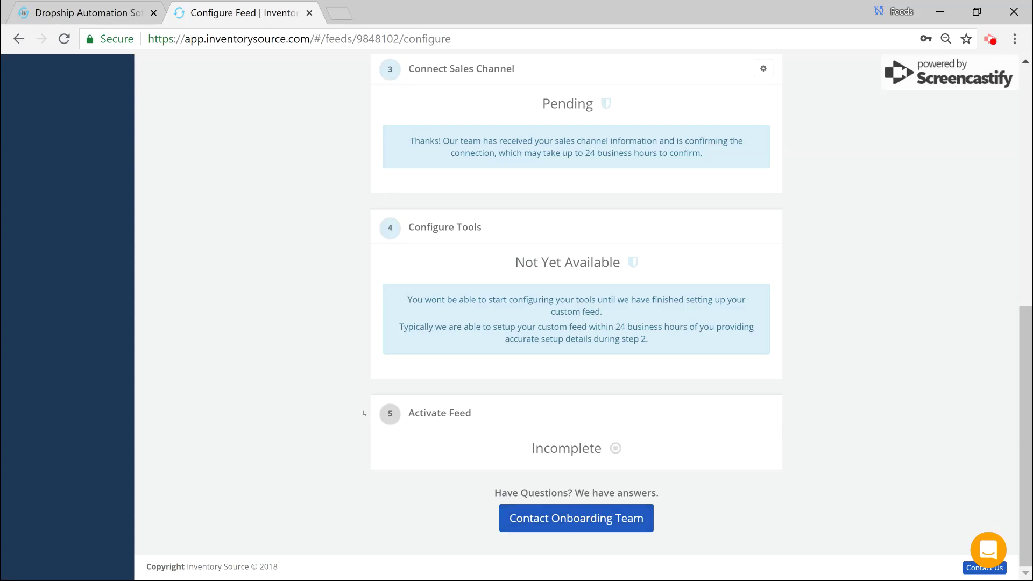
{"action": "scroll", "coordinate": [355, 409], "scroll_direction": "up", "scroll_amount": 9}
{"action": "scroll", "coordinate": [355, 406], "scroll_direction": "down", "scroll_amount": 2}
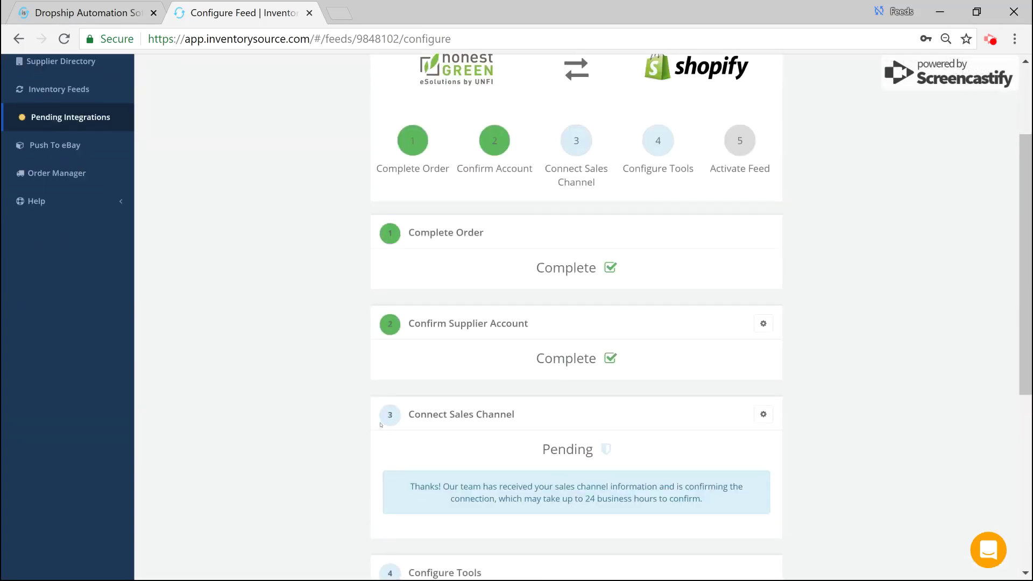
{"action": "scroll", "coordinate": [381, 426], "scroll_direction": "up", "scroll_amount": 2}
{"action": "left_click", "coordinate": [66, 252]}
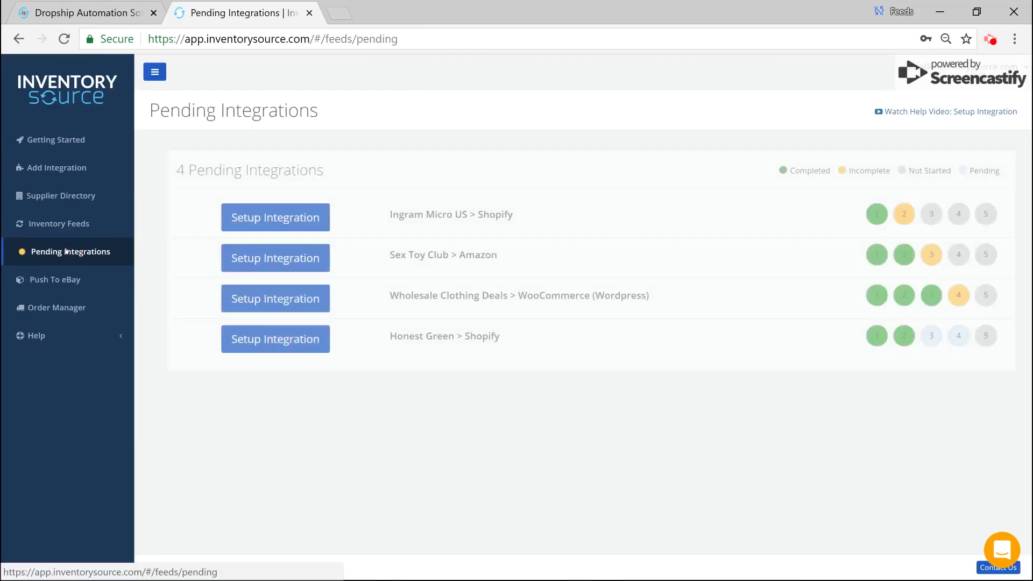
- Open the product feed from the Configure Tools stage of Wholesale Clothing Deals > WooCommerce (Wordpress), and expand the Help options
{"action": "left_click", "coordinate": [295, 310]}
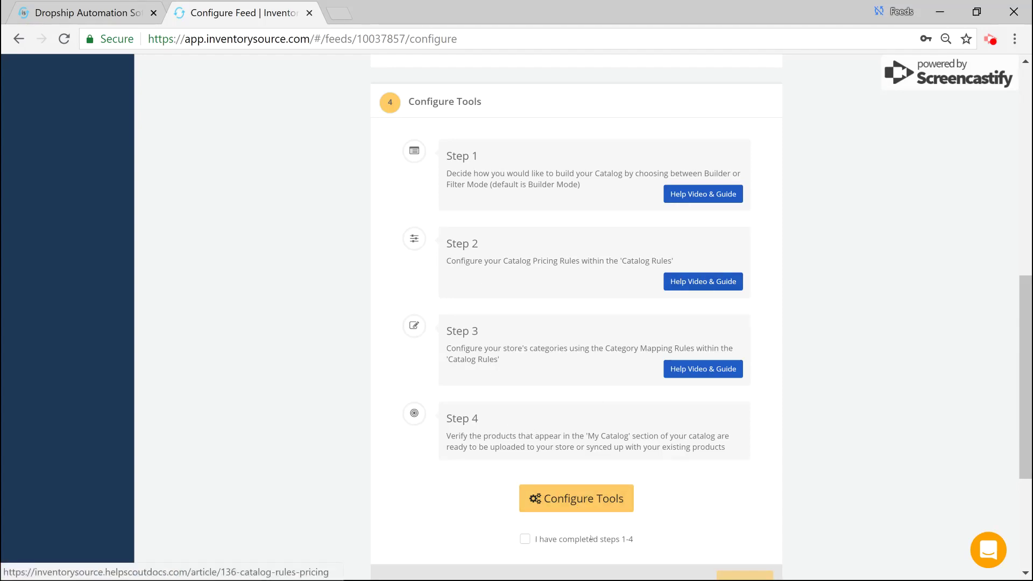
{"action": "left_click", "coordinate": [559, 507]}
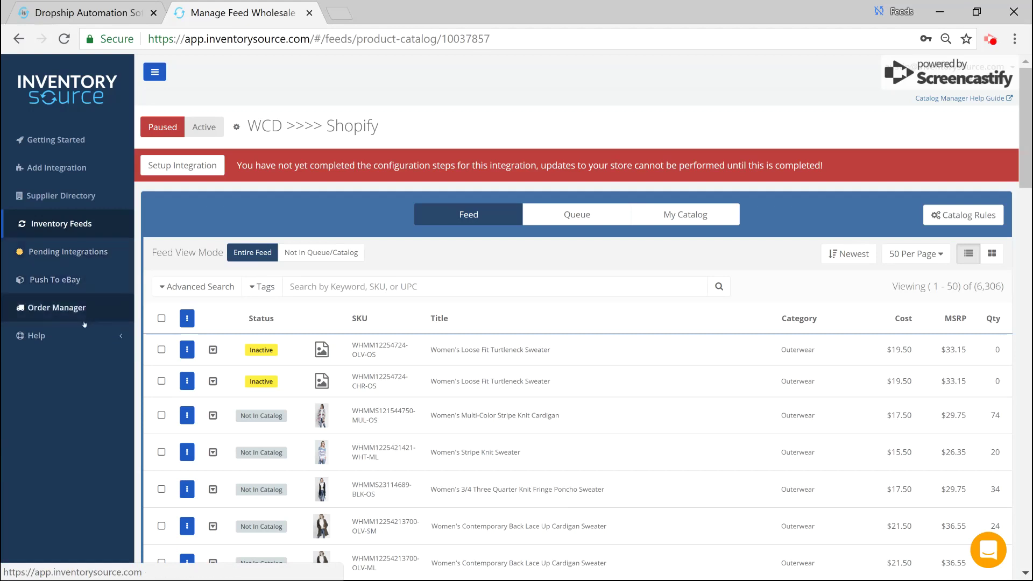
{"action": "left_click", "coordinate": [71, 335]}
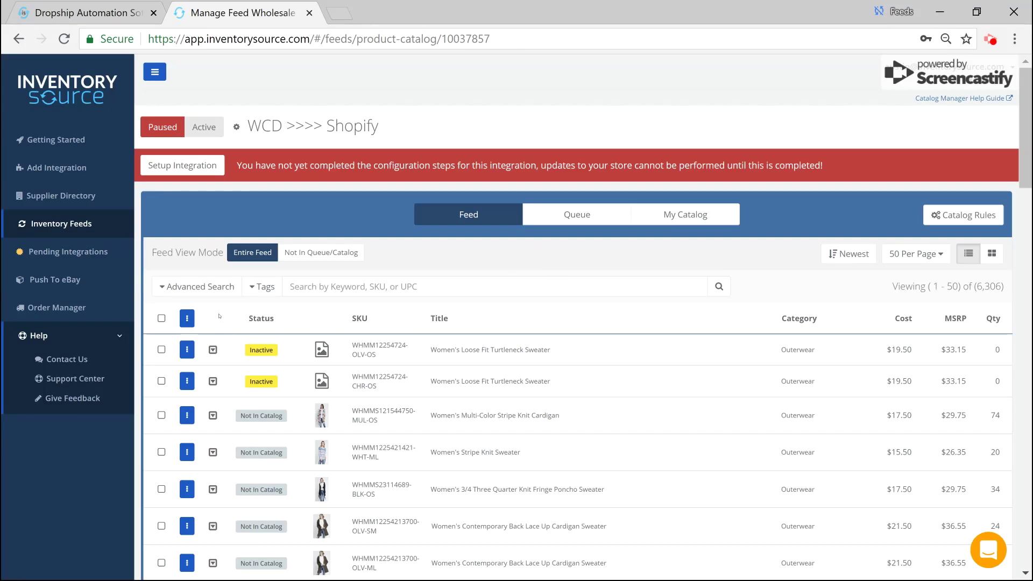
- Filter the feed to products in the Dresses category with Has Image set to Yes, and view the bulk actions for the matches
{"action": "left_click", "coordinate": [218, 290]}
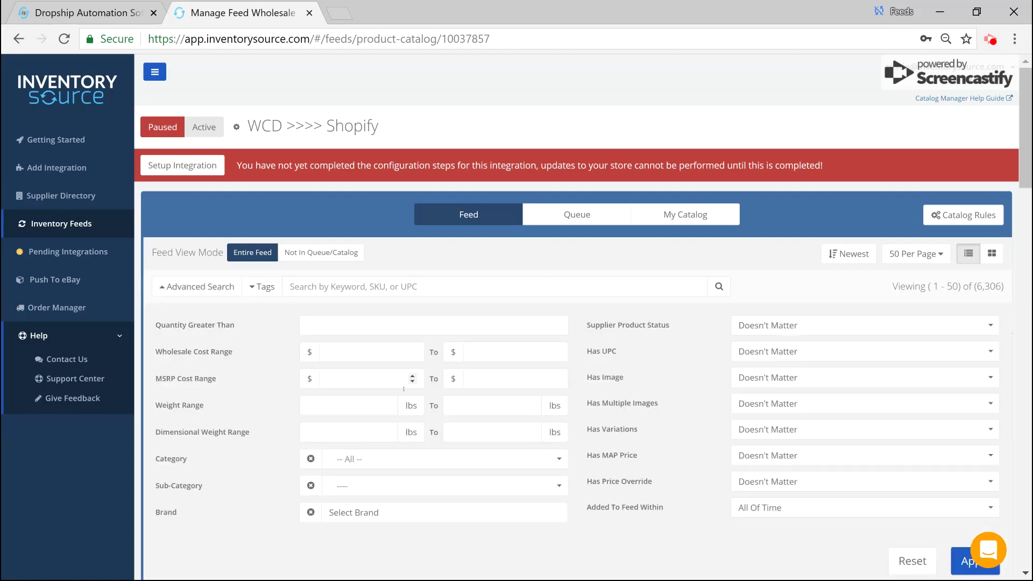
{"action": "left_click", "coordinate": [388, 462]}
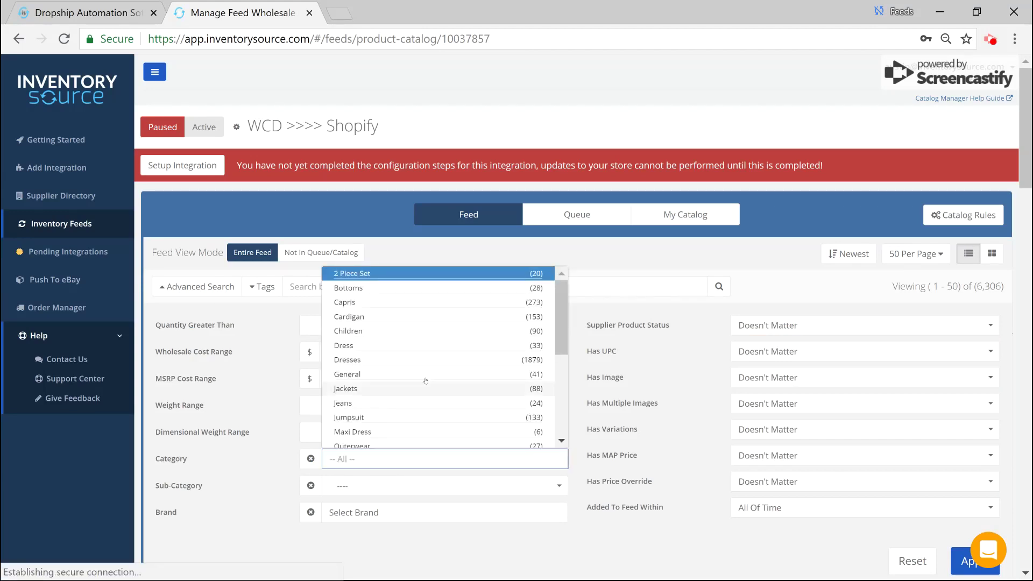
{"action": "left_click", "coordinate": [405, 360]}
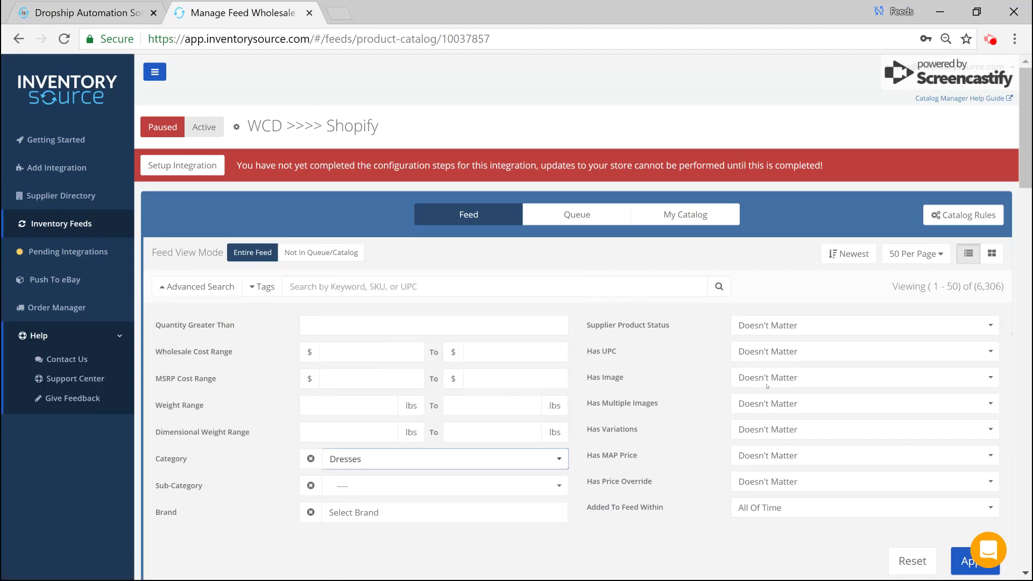
{"action": "left_click", "coordinate": [795, 378]}
{"action": "left_click", "coordinate": [764, 408]}
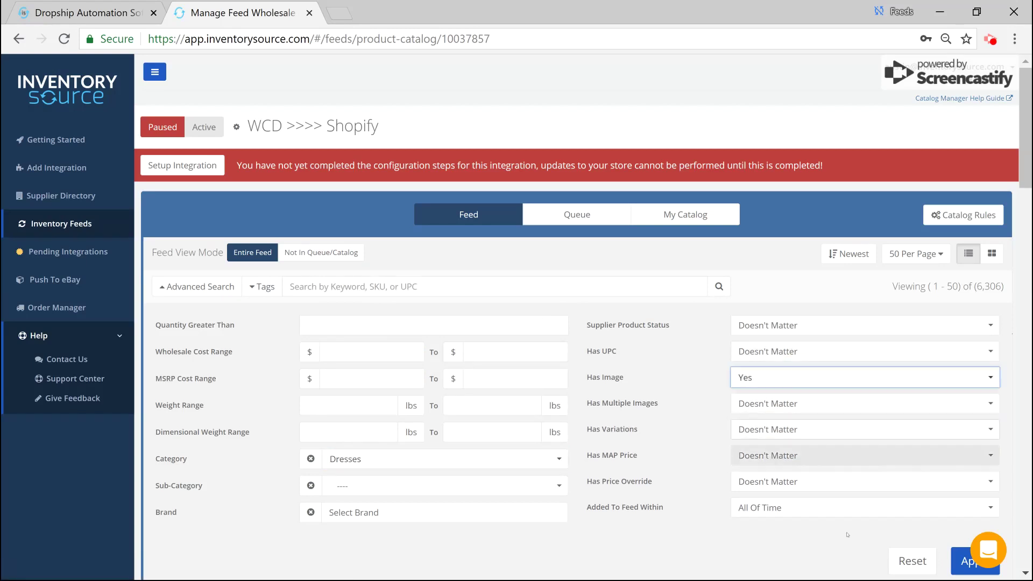
{"action": "left_click", "coordinate": [959, 561]}
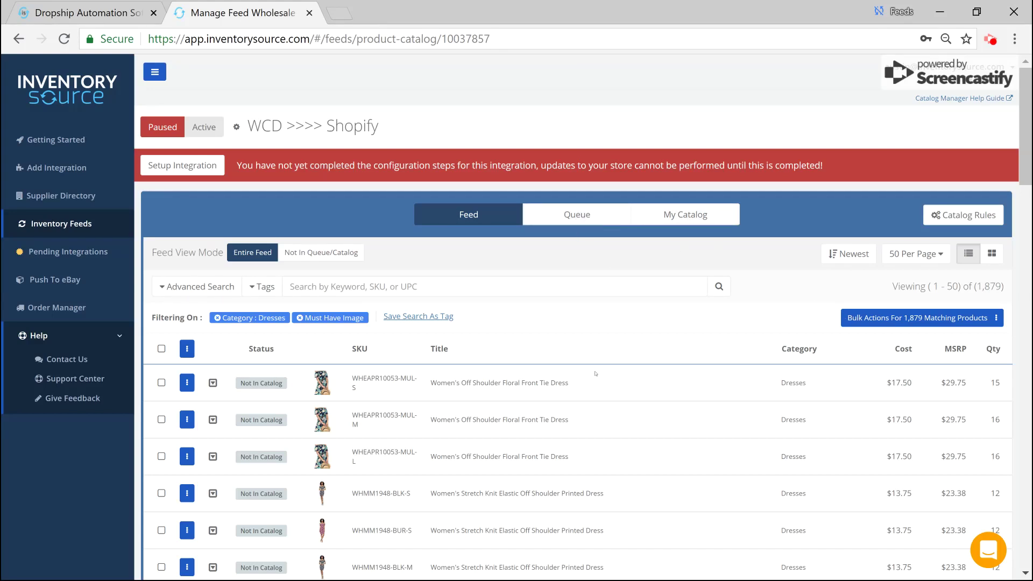
{"action": "left_click", "coordinate": [868, 315]}
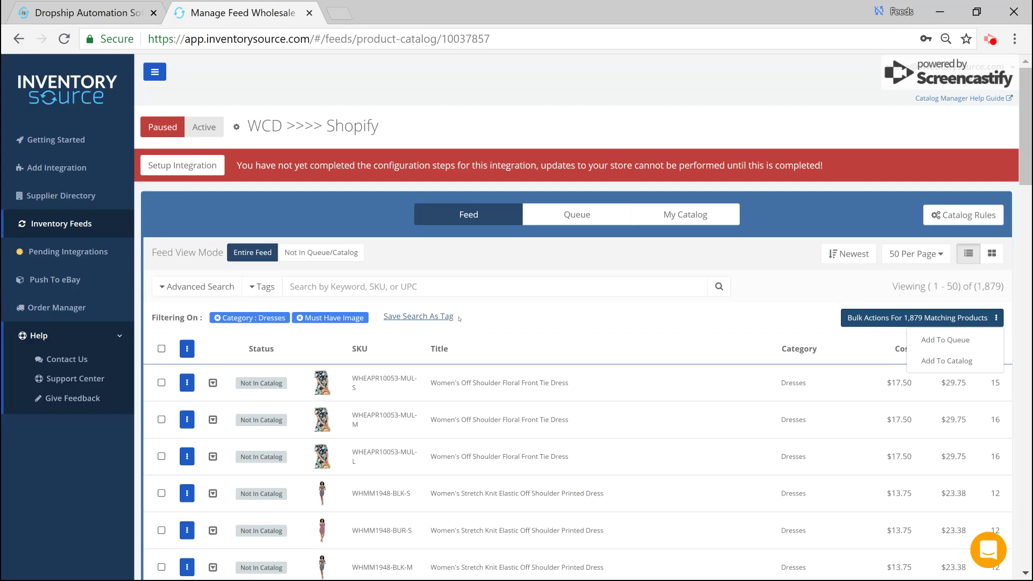
{"action": "left_click", "coordinate": [572, 307]}
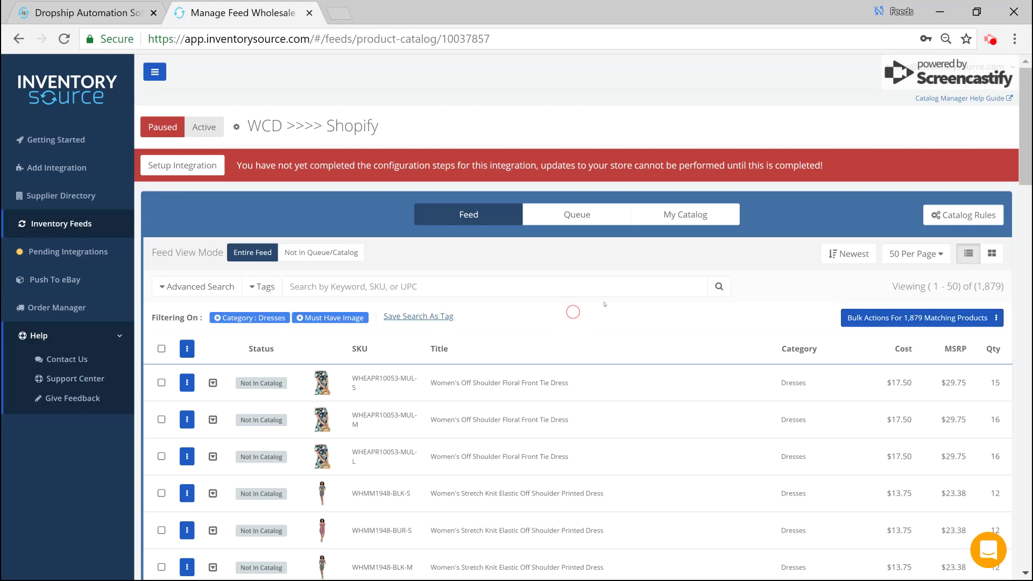
- Open the Catalog Rules and review the Advanced pricing settings and the category mapping with Dresses expanded
{"action": "left_click", "coordinate": [939, 216]}
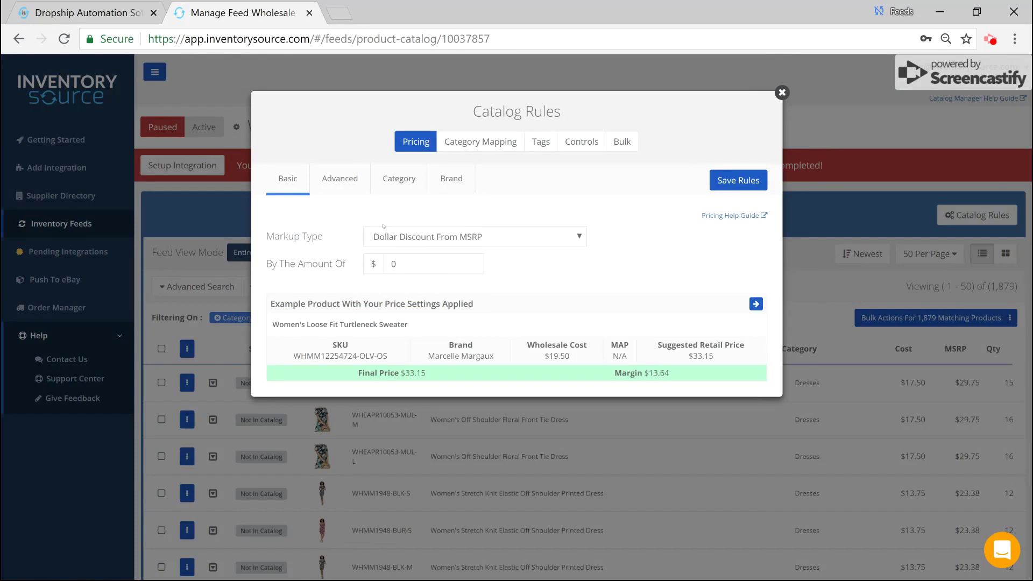
{"action": "left_click", "coordinate": [337, 178]}
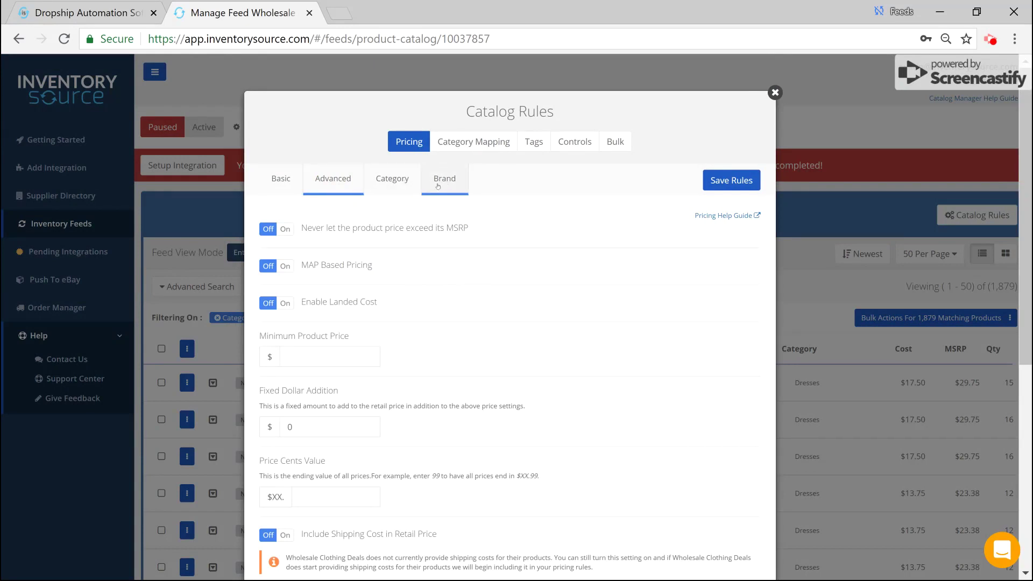
{"action": "left_click", "coordinate": [469, 141]}
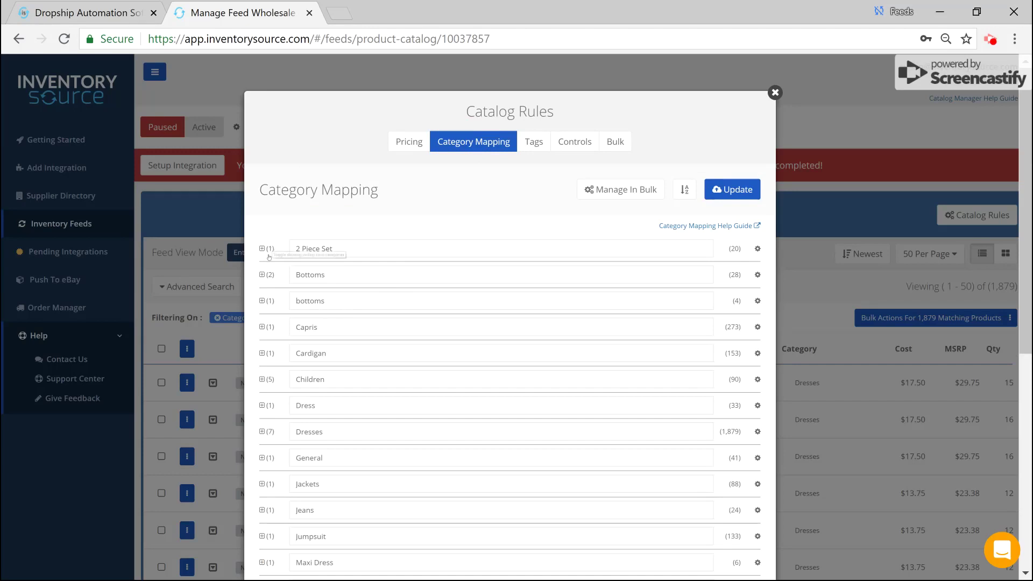
{"action": "left_click", "coordinate": [268, 432]}
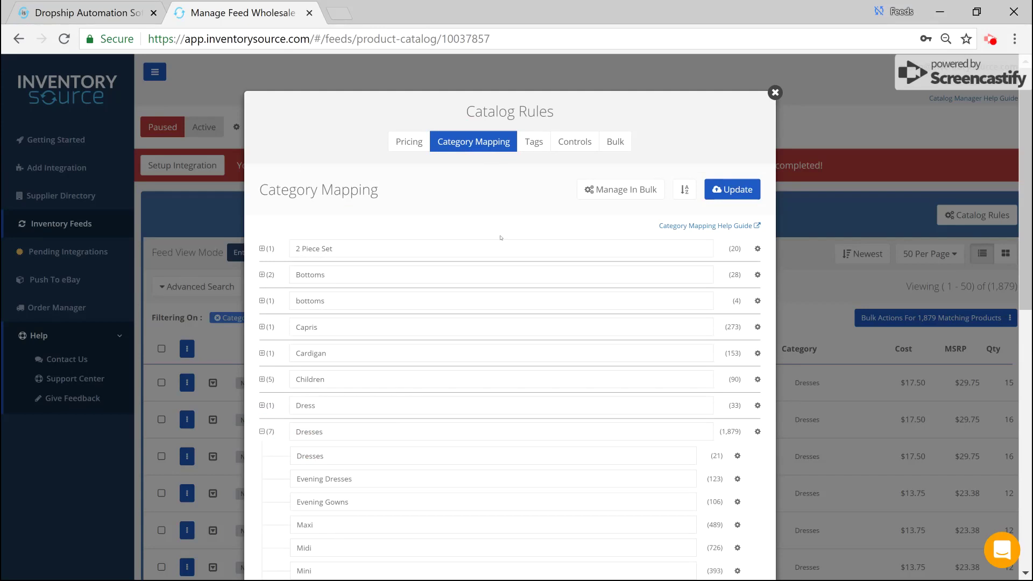
- Review the Tags, Controls and Bulk sections of the Catalog Rules, and close the rules
{"action": "left_click", "coordinate": [534, 141]}
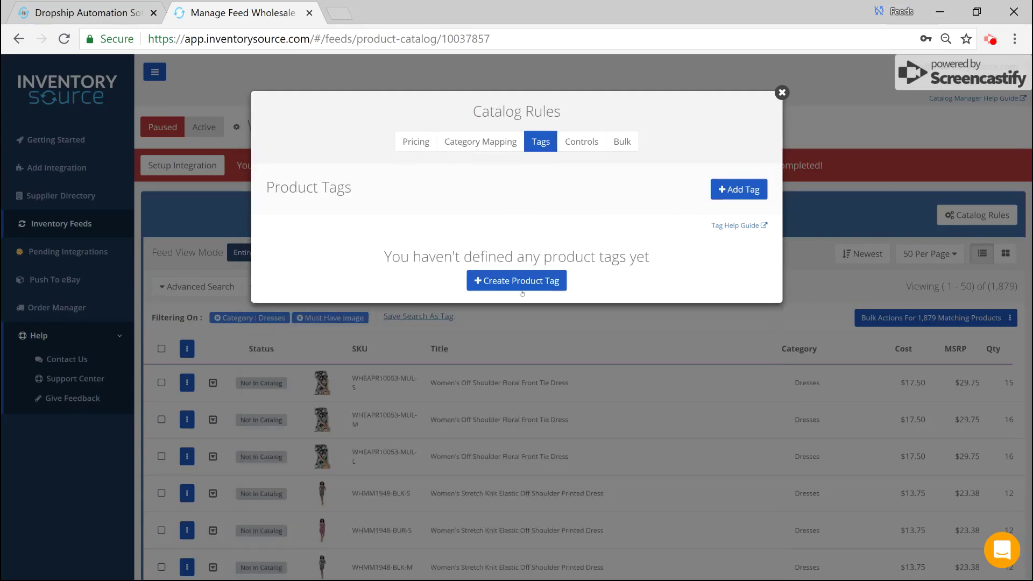
{"action": "left_click", "coordinate": [583, 144]}
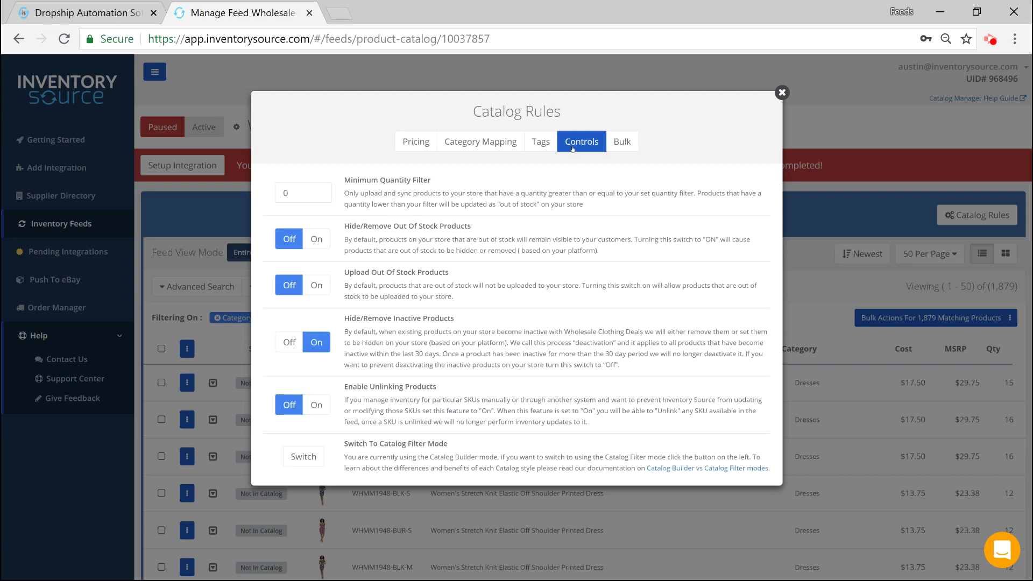
{"action": "left_click", "coordinate": [620, 147]}
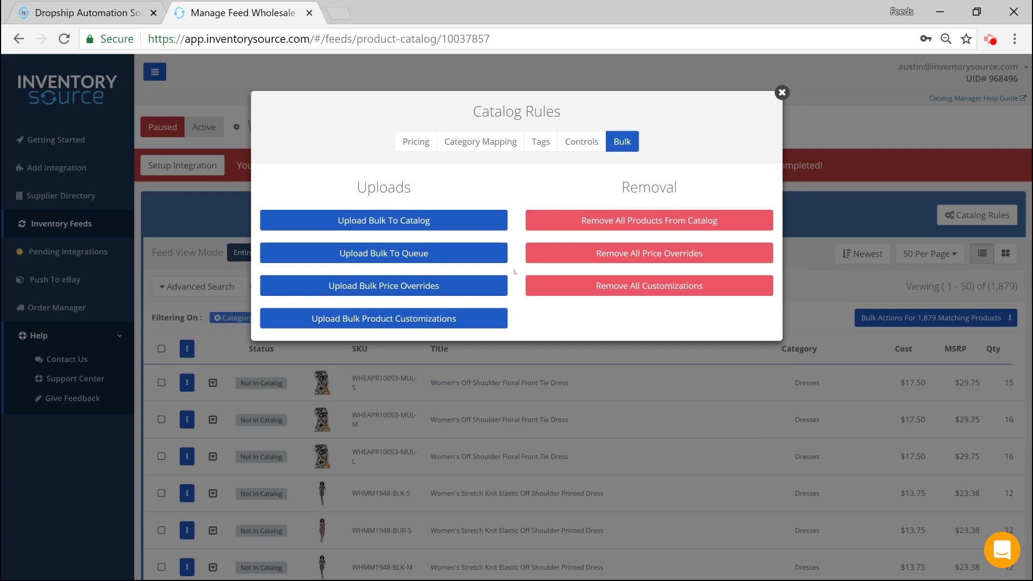
{"action": "left_click", "coordinate": [783, 93]}
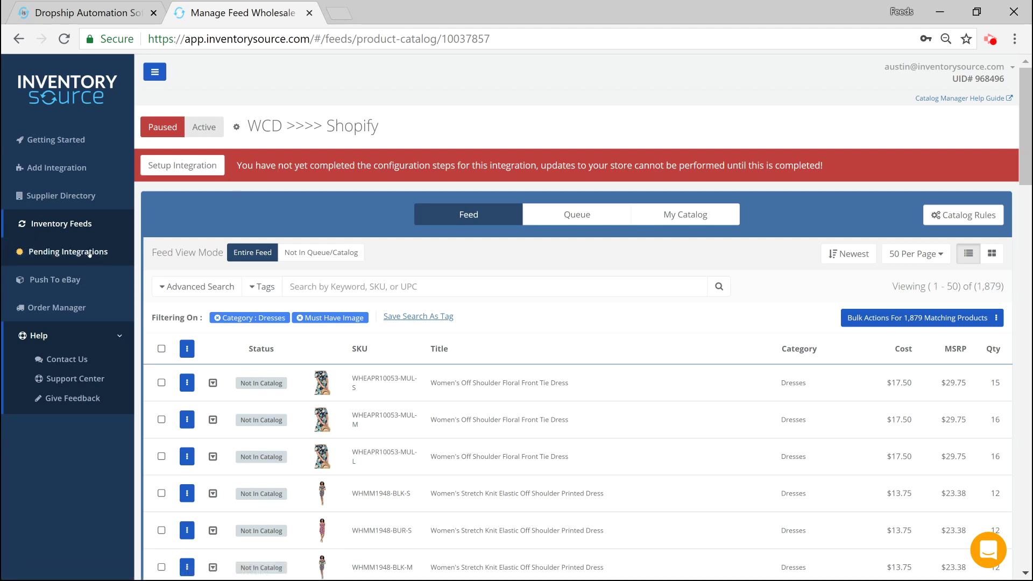
- Try to complete the Configure Tools stage of Wholesale Clothing Deals > WooCommerce (Wordpress) by marking steps 1-4 as completed
{"action": "left_click", "coordinate": [48, 254]}
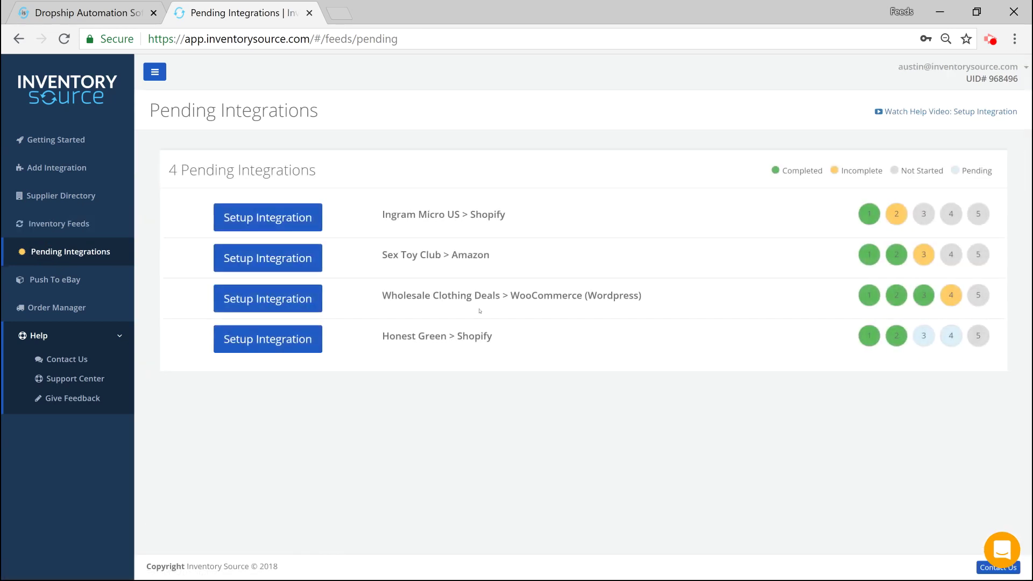
{"action": "left_click", "coordinate": [318, 304]}
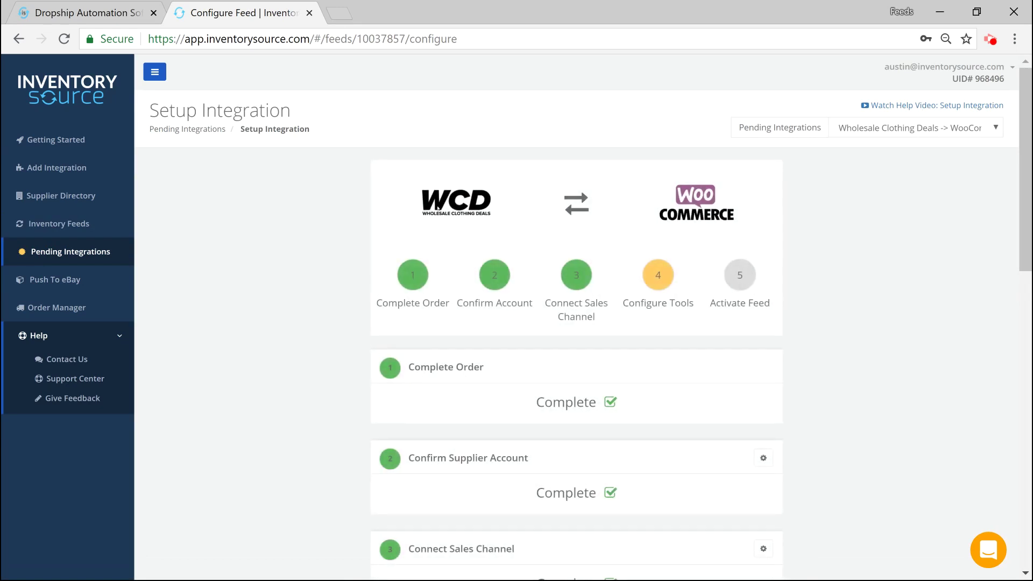
{"action": "scroll", "coordinate": [710, 237], "scroll_direction": "down", "scroll_amount": 7}
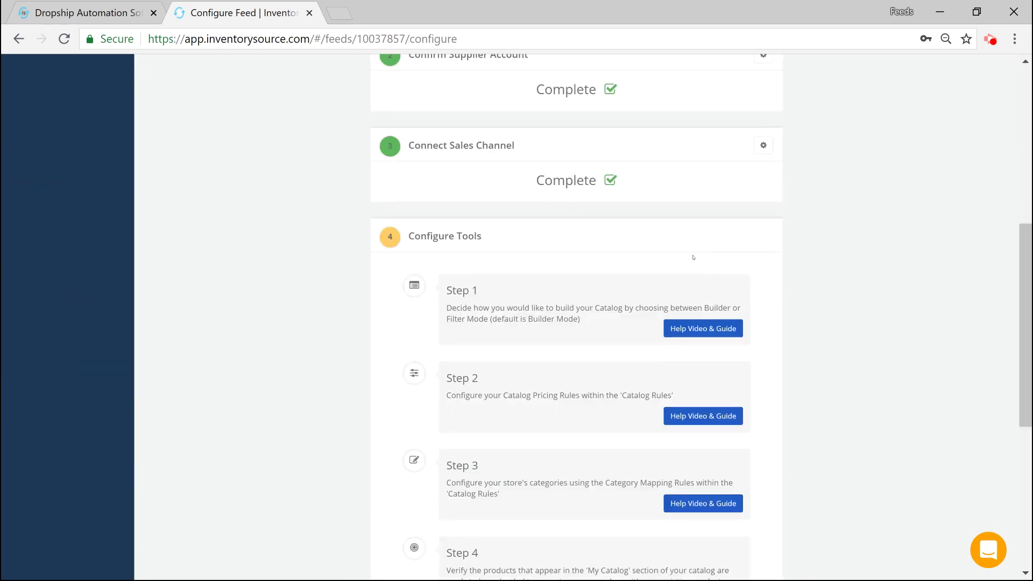
{"action": "scroll", "coordinate": [517, 384], "scroll_direction": "down", "scroll_amount": 3}
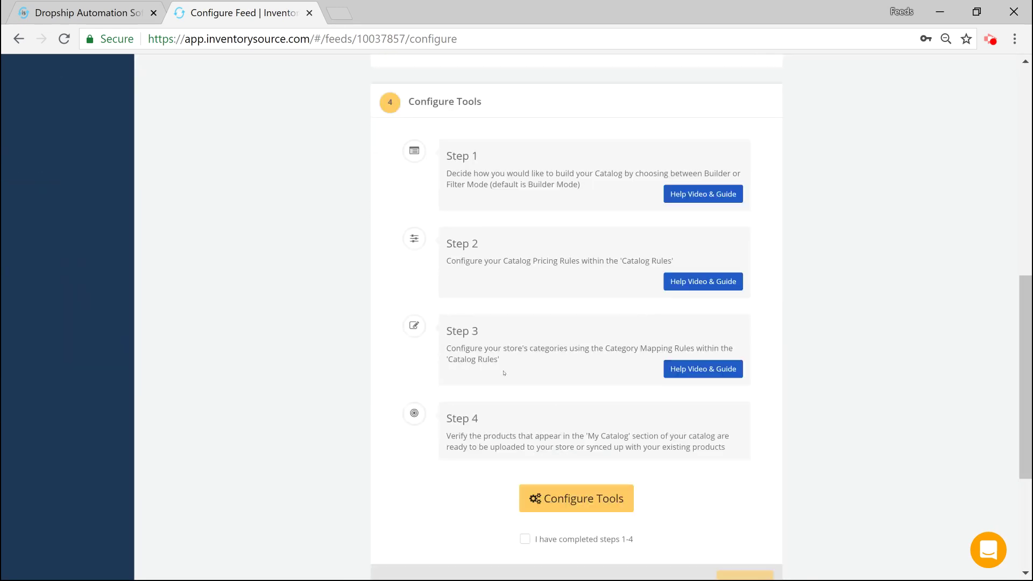
{"action": "left_click", "coordinate": [525, 539]}
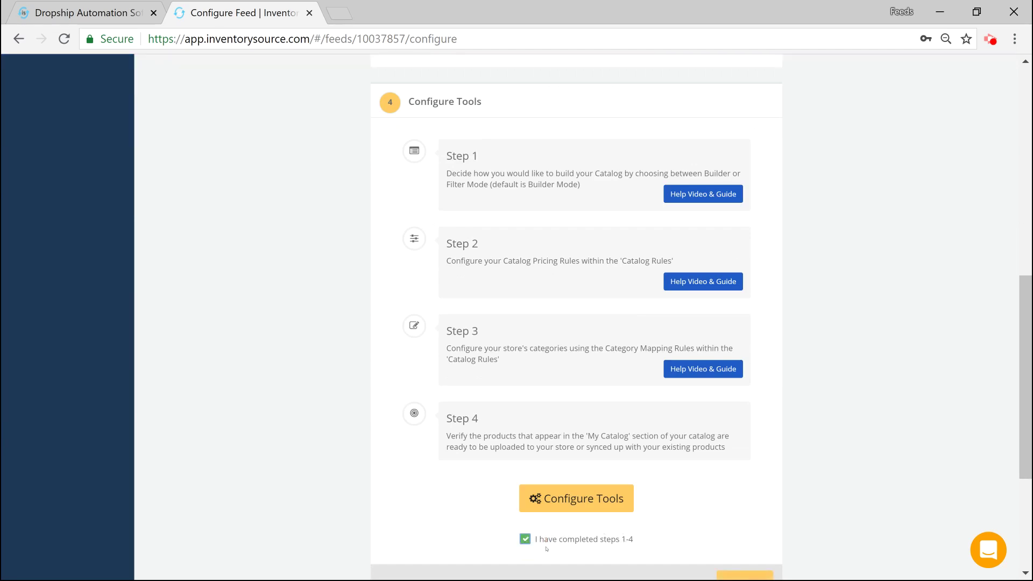
{"action": "scroll", "coordinate": [565, 502], "scroll_direction": "down", "scroll_amount": 5}
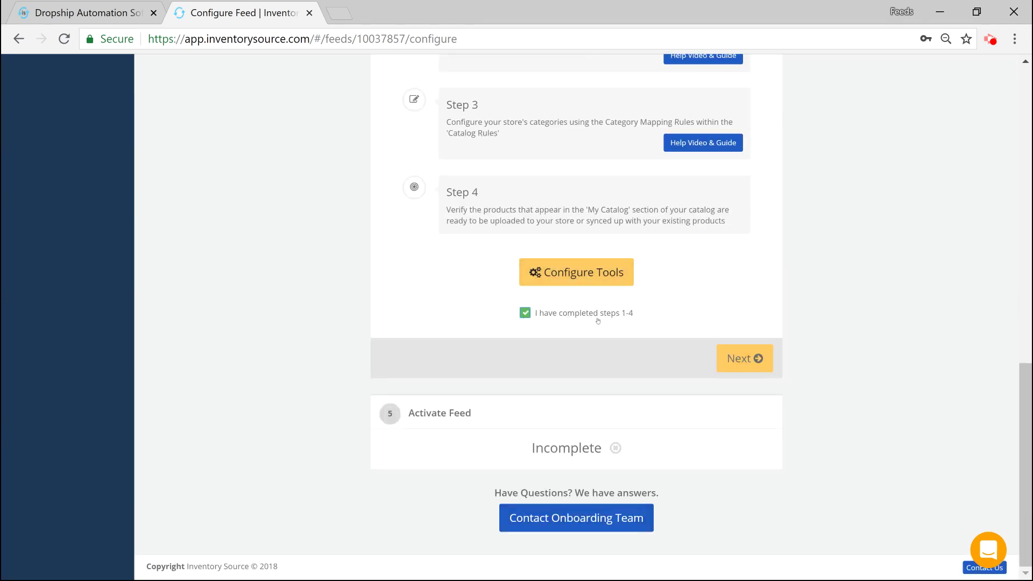
{"action": "left_click", "coordinate": [753, 359]}
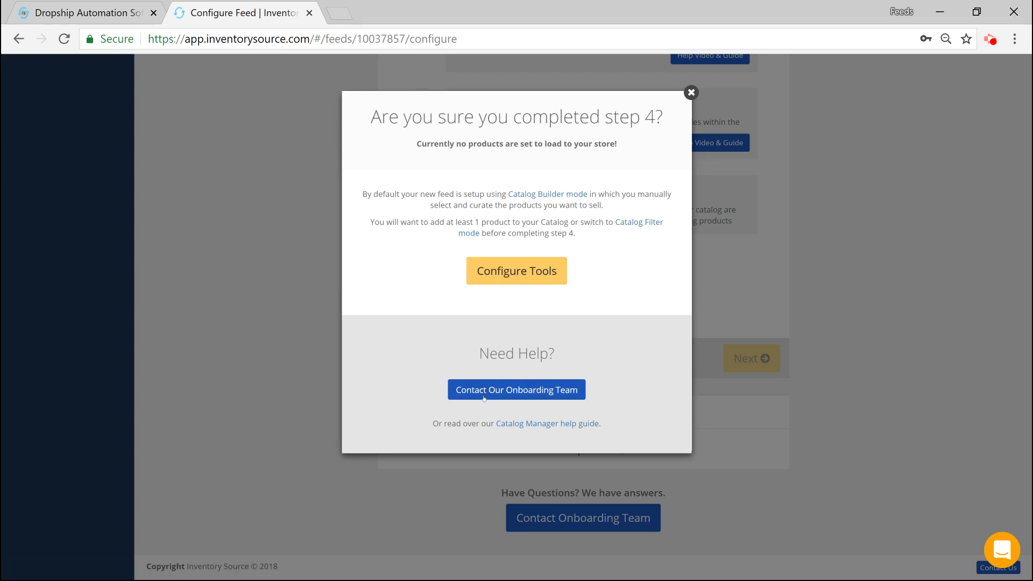
{"action": "left_click", "coordinate": [691, 93]}
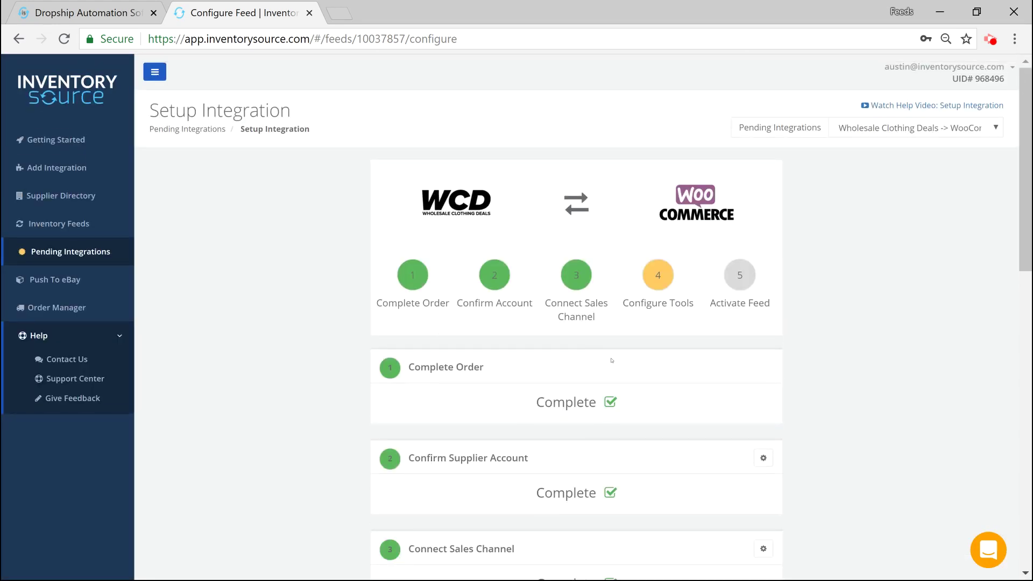
- Check the Wholesale Clothing Deals > WooCommerce (Wordpress) stages in the pending list, and reopen its product feed from Configure Tools
{"action": "left_click", "coordinate": [92, 262]}
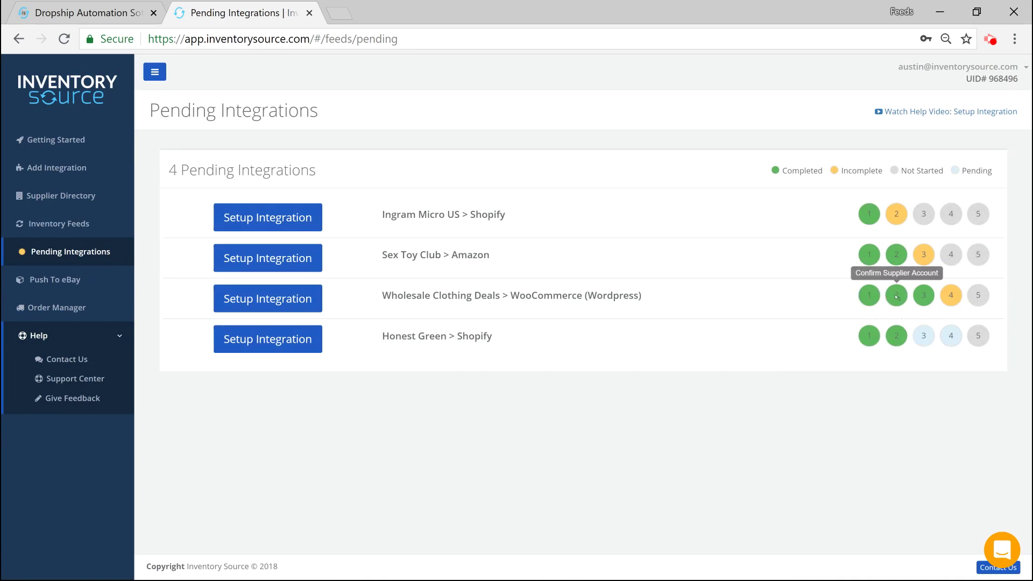
{"action": "left_click", "coordinate": [924, 299]}
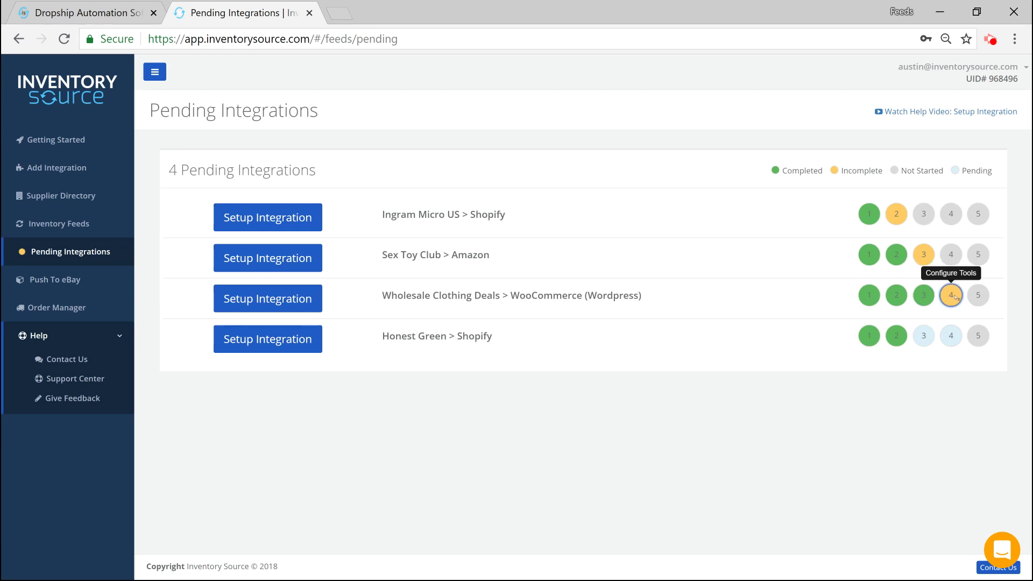
{"action": "left_click", "coordinate": [260, 302]}
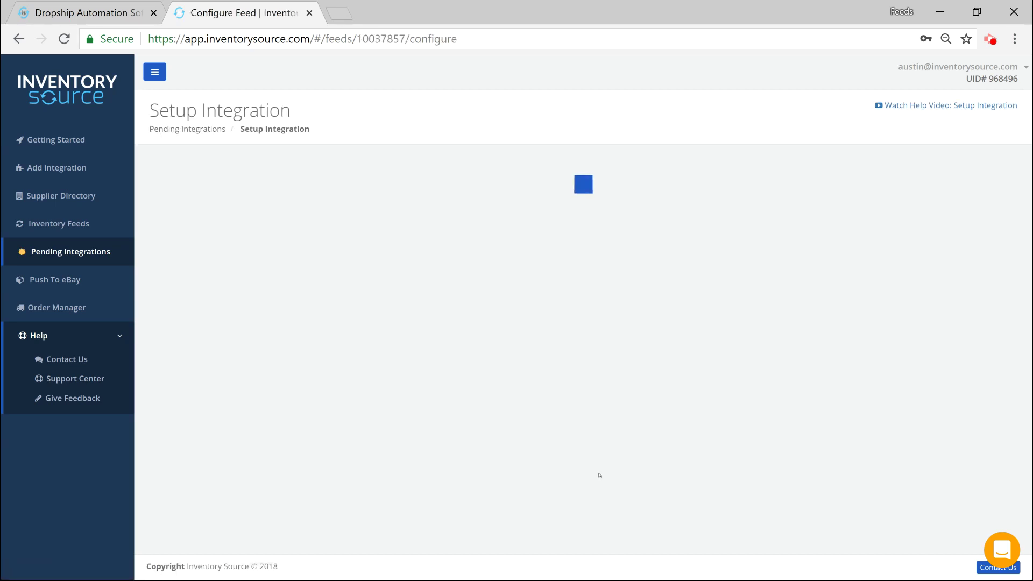
{"action": "left_click", "coordinate": [581, 502]}
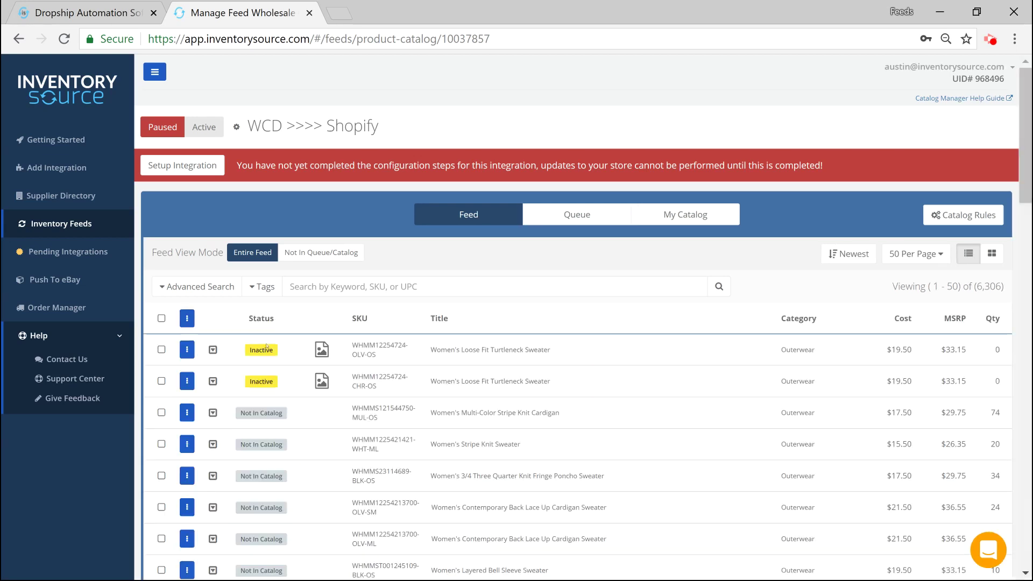
- Add the Women's Multi-Color Stripe Knit Cardigan, Stripe Knit Sweater and 3/4 Three Quarter Knit Fringe Poncho Sweater to the catalog
{"action": "left_click", "coordinate": [161, 415]}
{"action": "left_click", "coordinate": [162, 452]}
{"action": "left_click", "coordinate": [162, 490]}
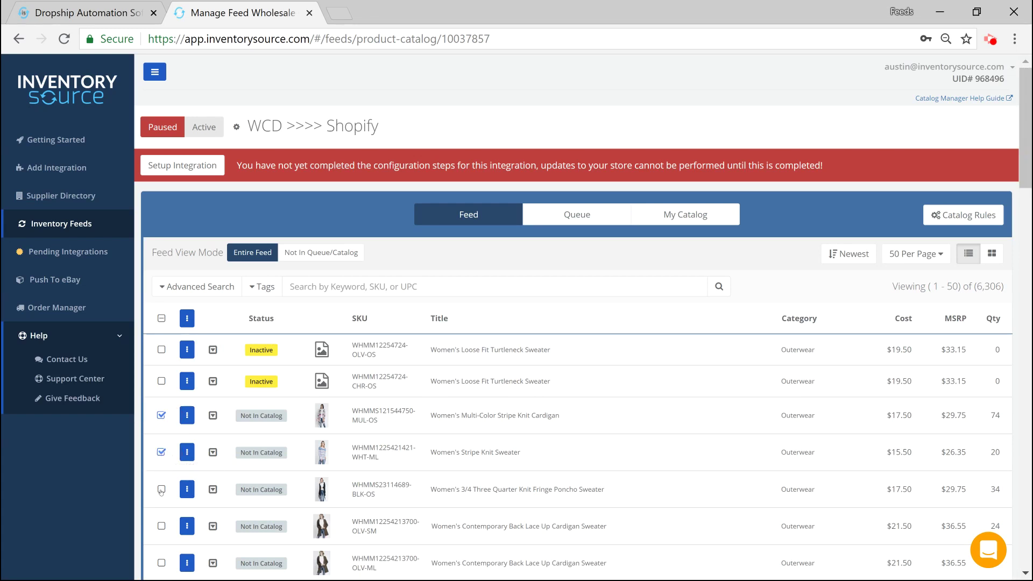
{"action": "left_click", "coordinate": [186, 318]}
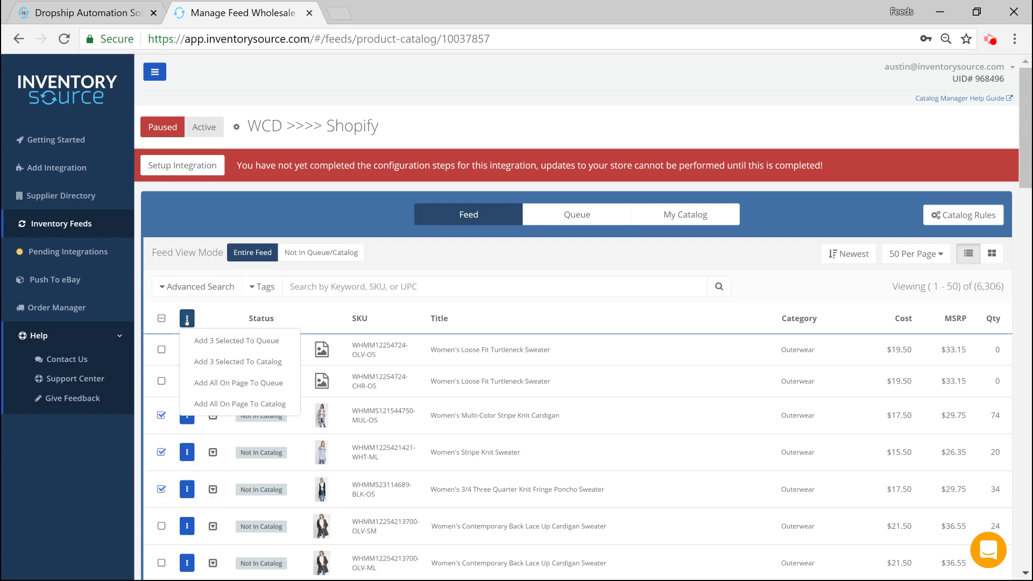
{"action": "left_click", "coordinate": [260, 363]}
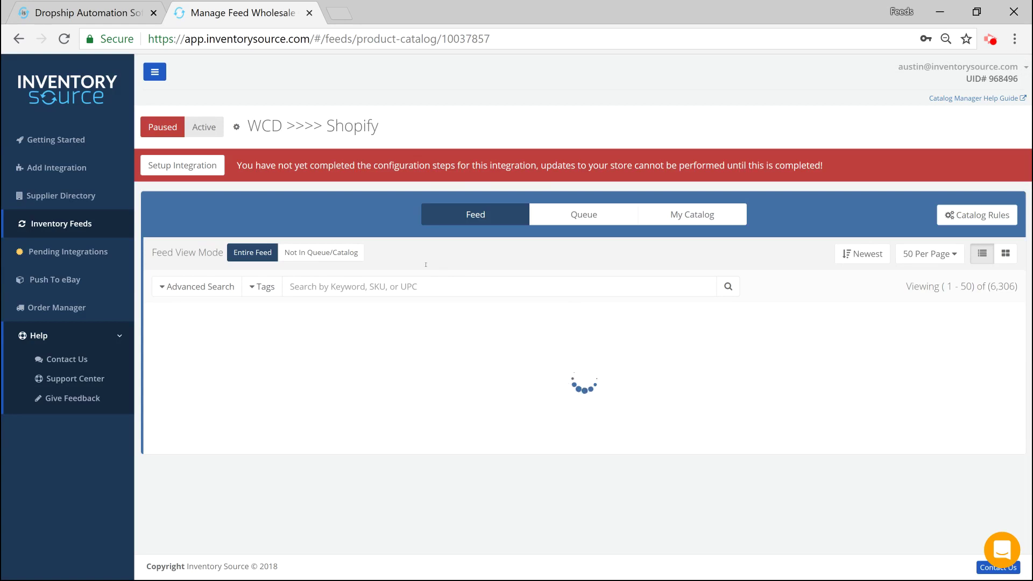
- Reopen the Wholesale Clothing Deals > WooCommerce (Wordpress) setup from the pending integrations and complete its Configure Tools stage by marking steps 1-4 as completed
{"action": "left_click", "coordinate": [91, 253]}
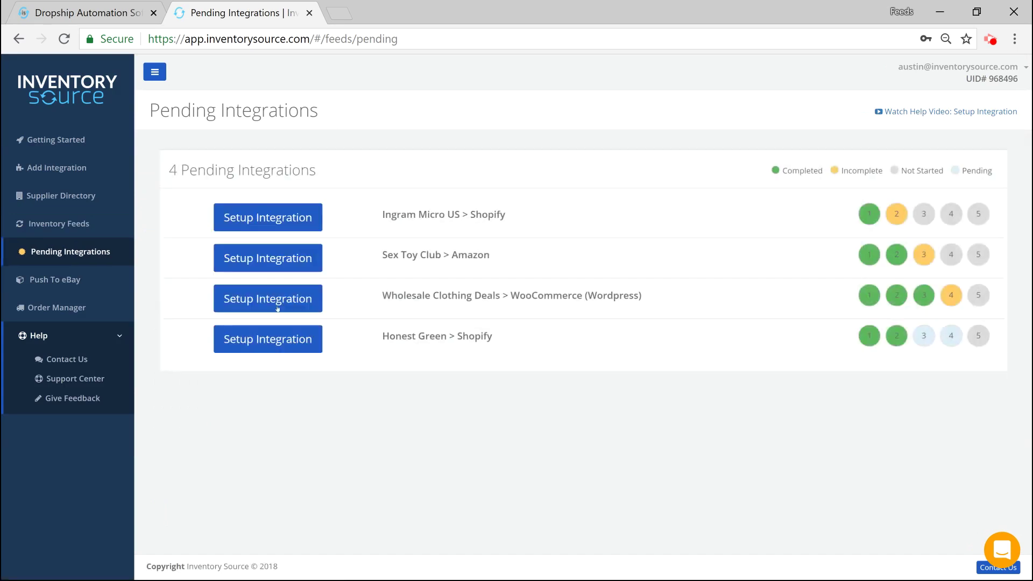
{"action": "left_click", "coordinate": [278, 307]}
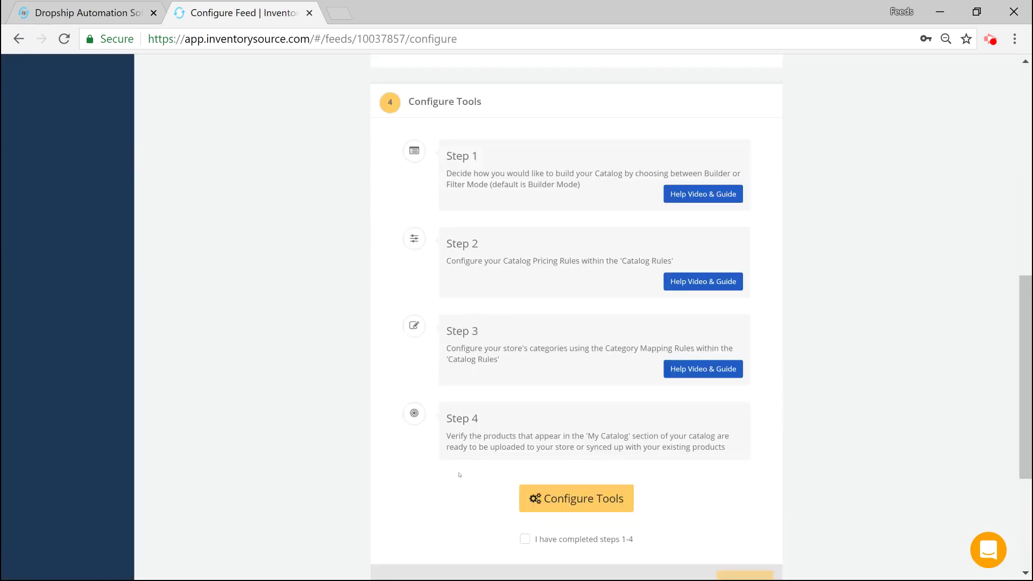
{"action": "left_click", "coordinate": [526, 537]}
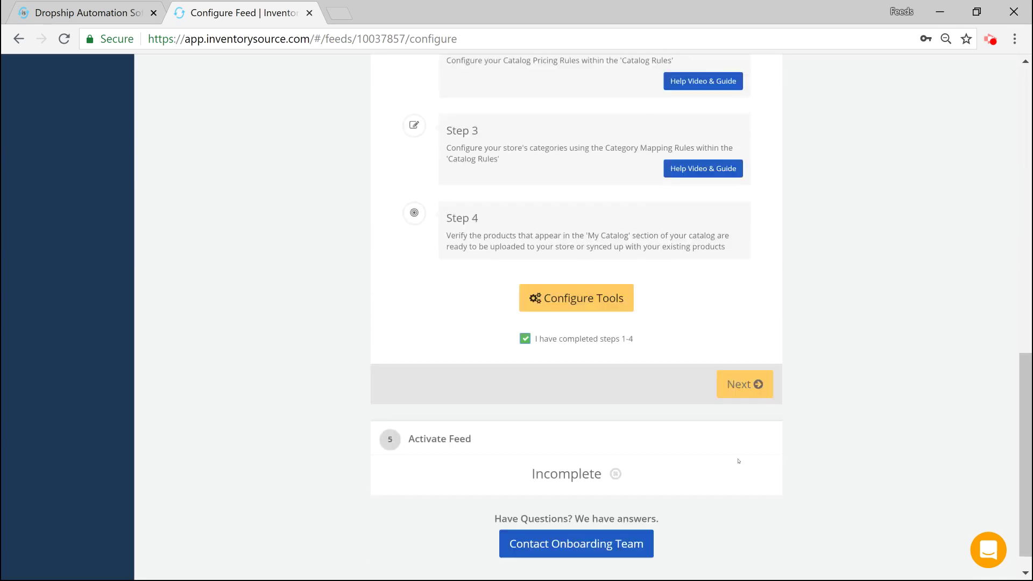
{"action": "left_click", "coordinate": [732, 351]}
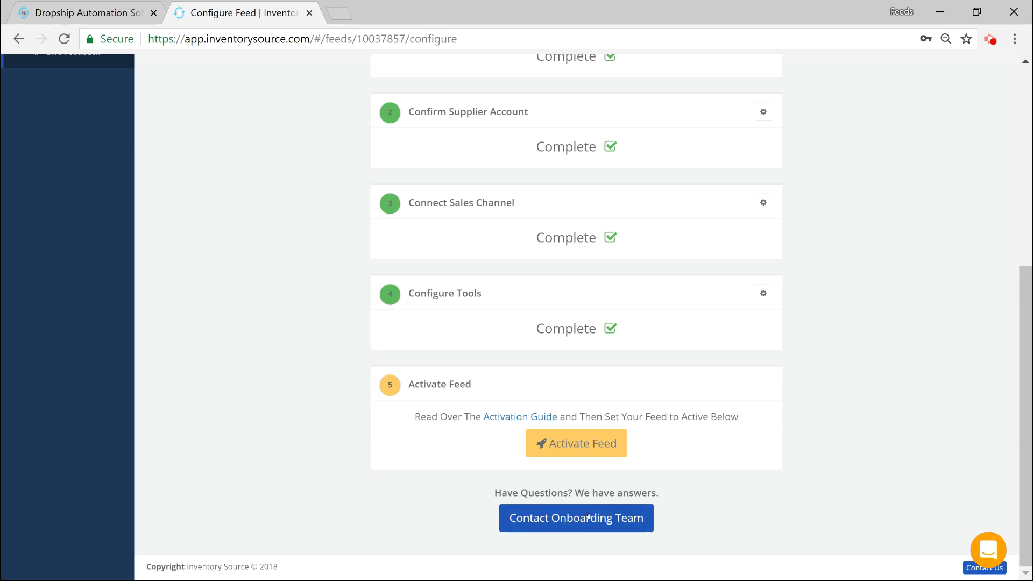
- Review the setup stages of Wholesale Clothing Deals > WooCommerce (Wordpress), return to the pending integrations list, and open the Getting Started page
{"action": "scroll", "coordinate": [330, 391], "scroll_direction": "up", "scroll_amount": 6}
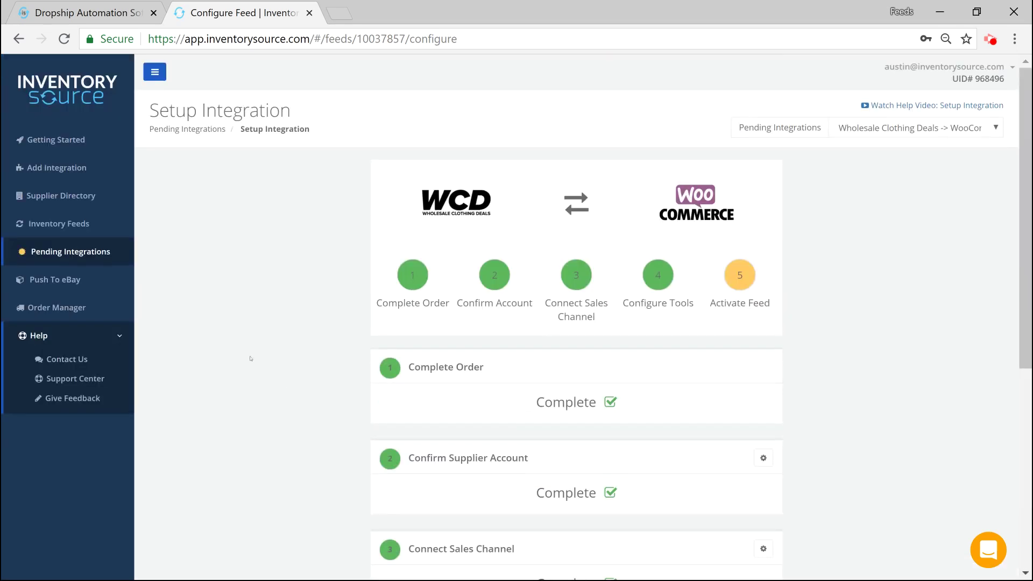
{"action": "left_click", "coordinate": [46, 254]}
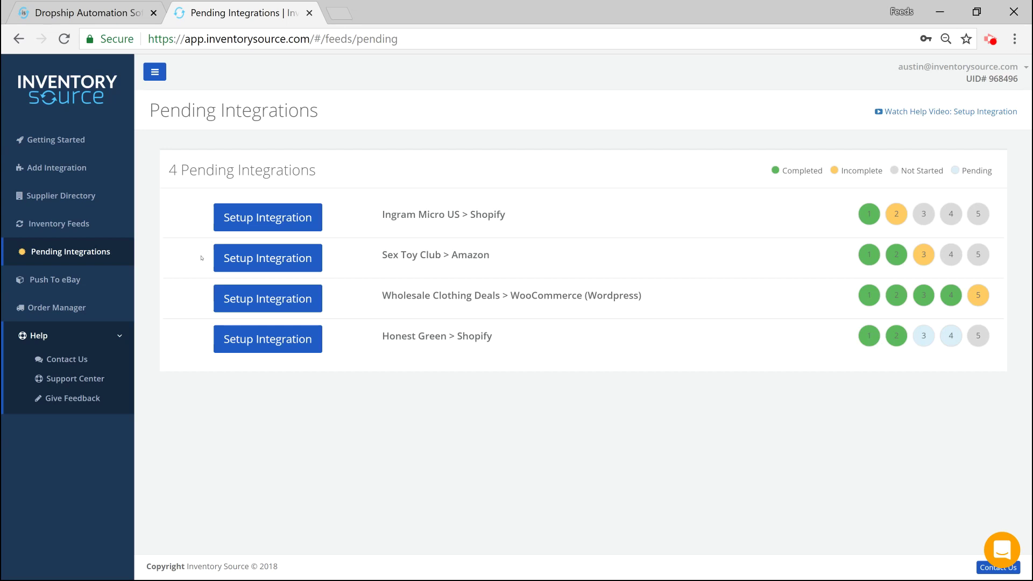
{"action": "left_click", "coordinate": [97, 140]}
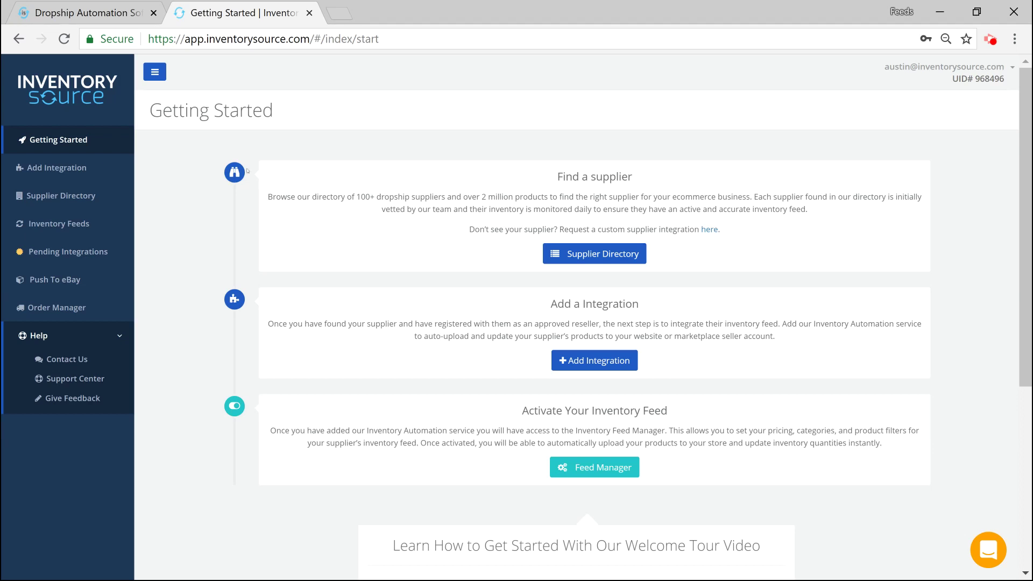
{"action": "left_click", "coordinate": [990, 39]}
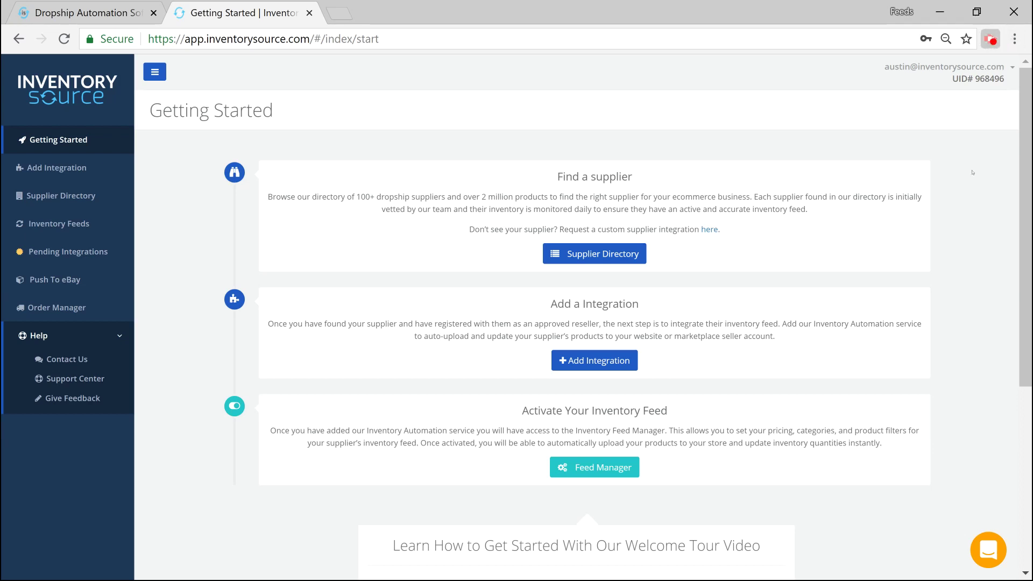